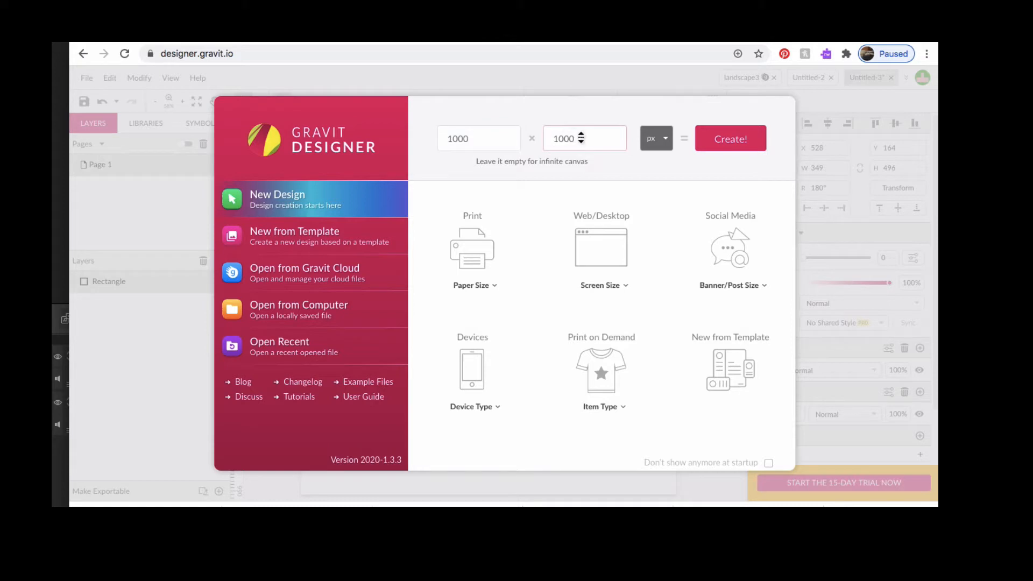
Create a 1000 × 1000 px design and draw a rectangle about 374 × 445 px in the upper middle of the page.
click(729, 133)
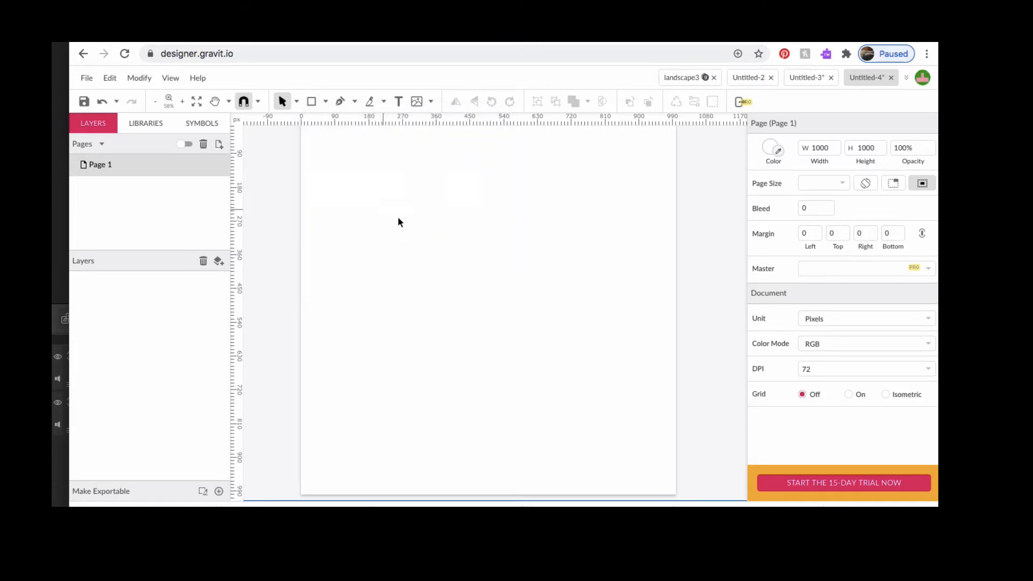
click(312, 102)
click(325, 102)
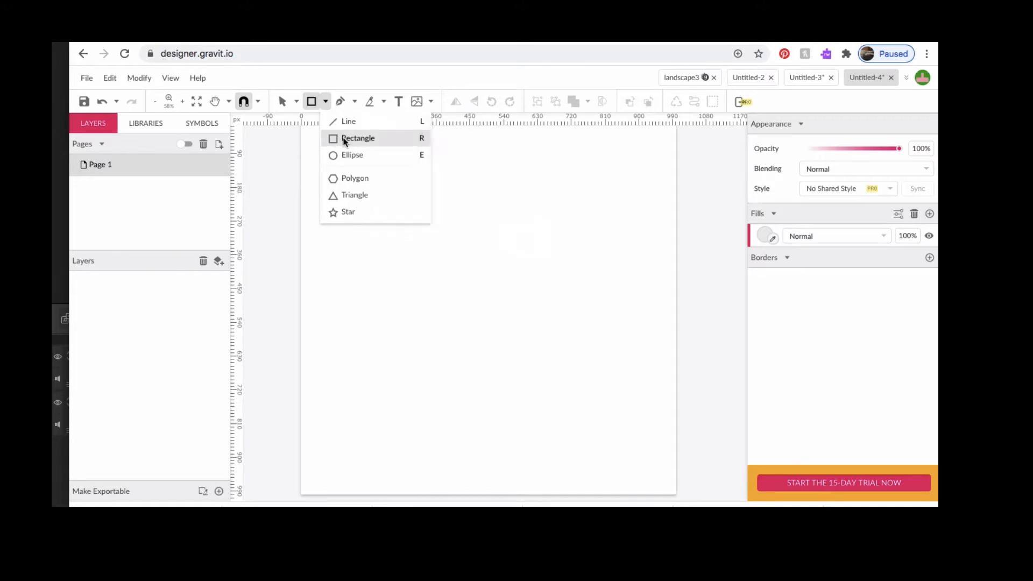
click(345, 140)
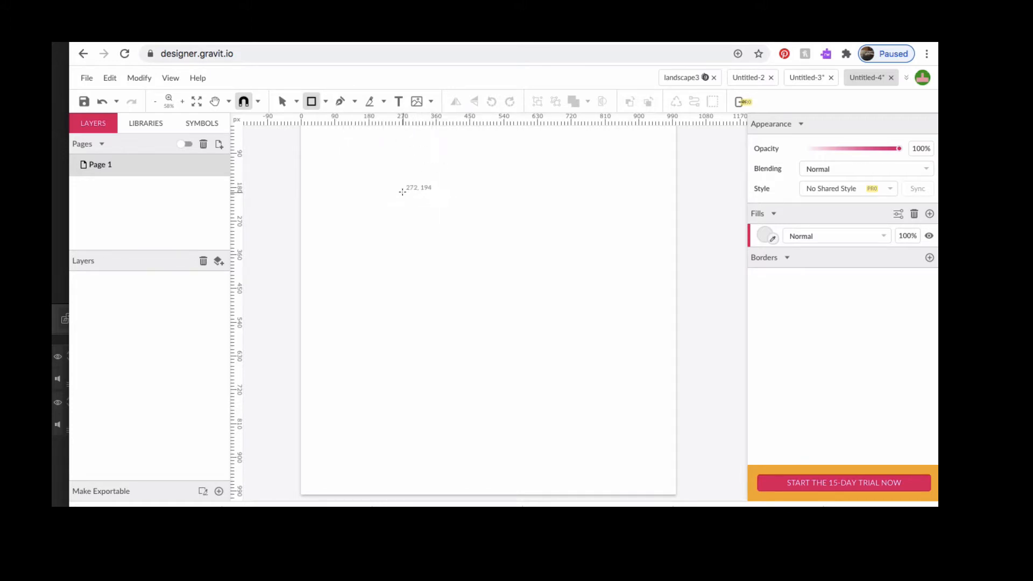
drag(404, 196, 545, 364)
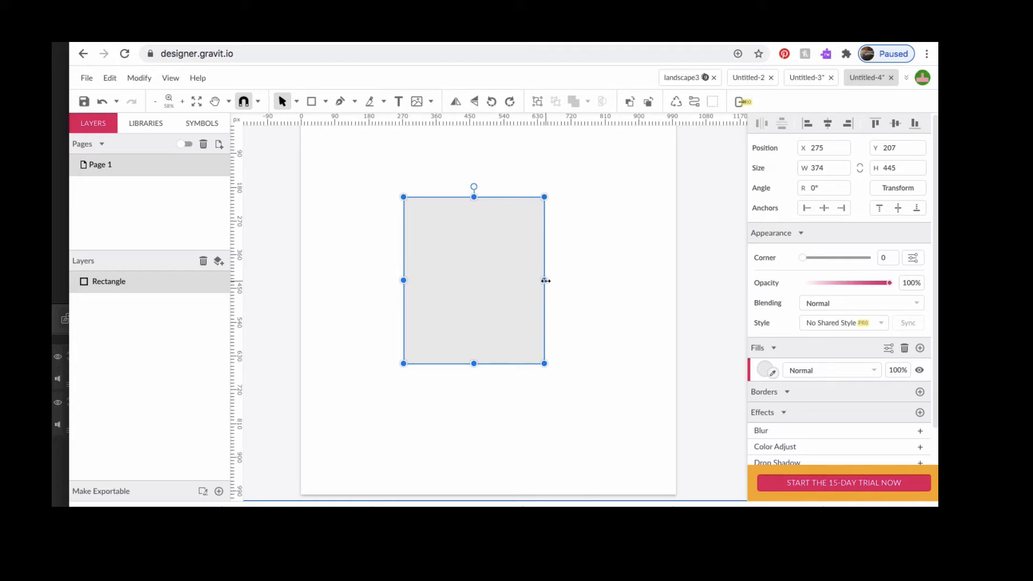
Resize the rectangle to about 470 × 559 px, extending its upper edge, and undo any rotation change.
drag(546, 281, 504, 280)
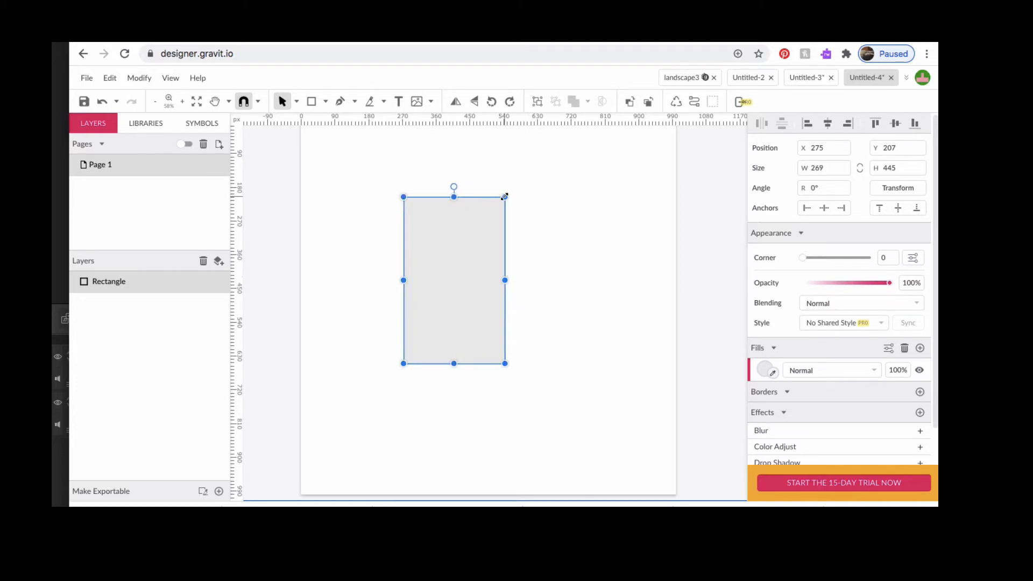
drag(505, 197, 579, 155)
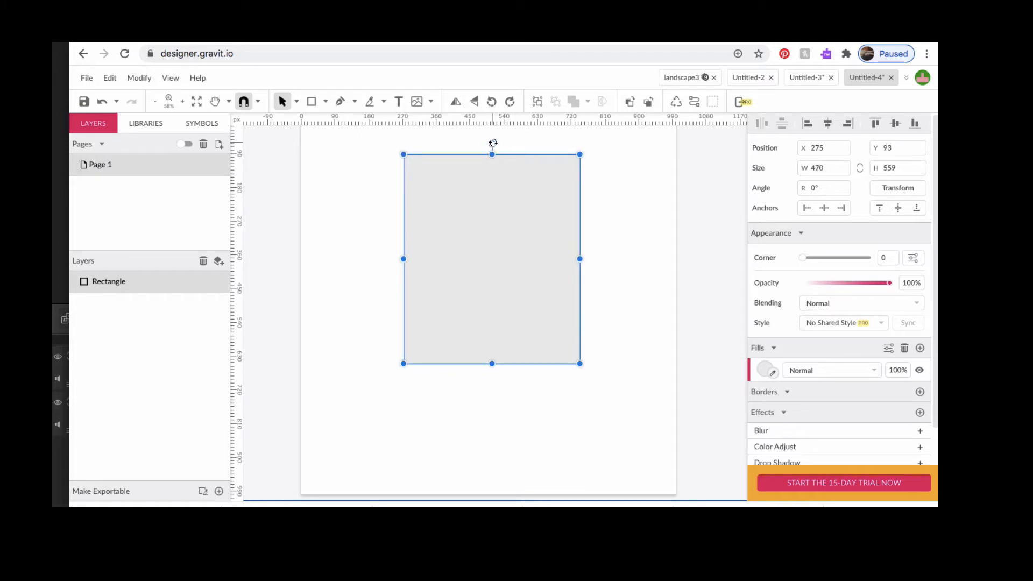
mouse_move(493, 143)
mouse_down()
mouse_move(535, 146)
mouse_move(494, 144)
mouse_up()
key(ctrl+z)
Fill the rectangle with orange, #FF9900.
click(920, 349)
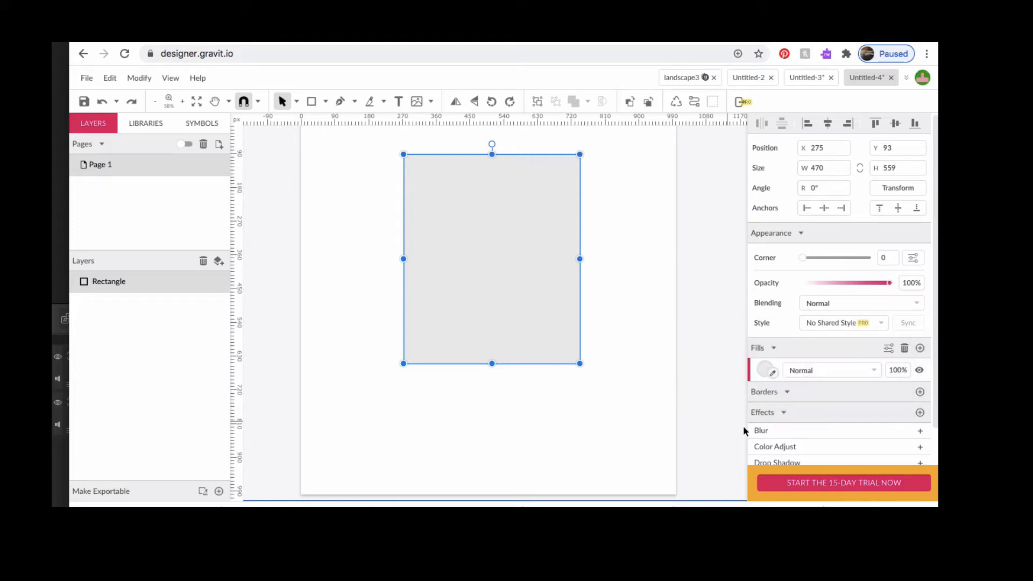
click(765, 370)
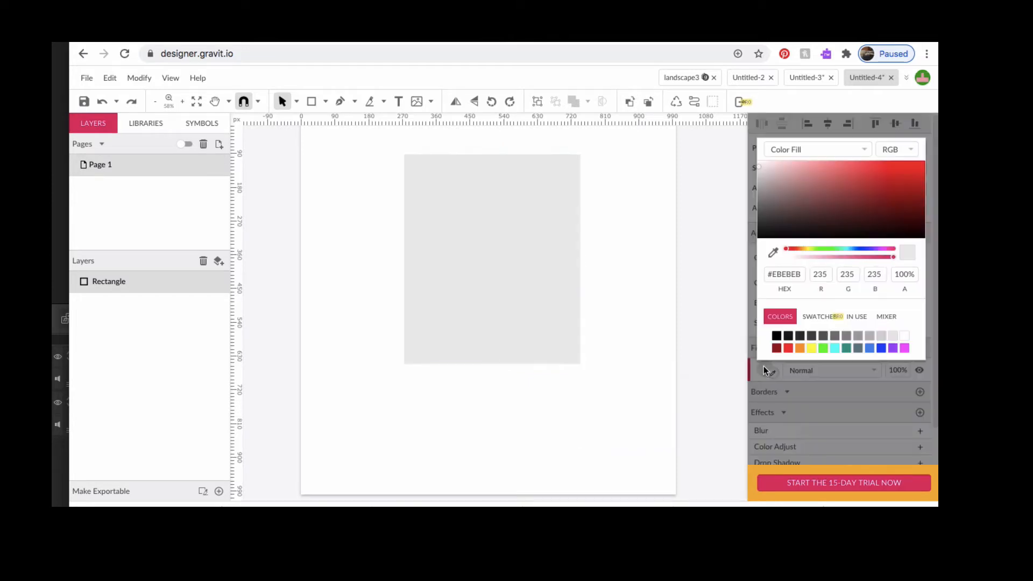
click(800, 349)
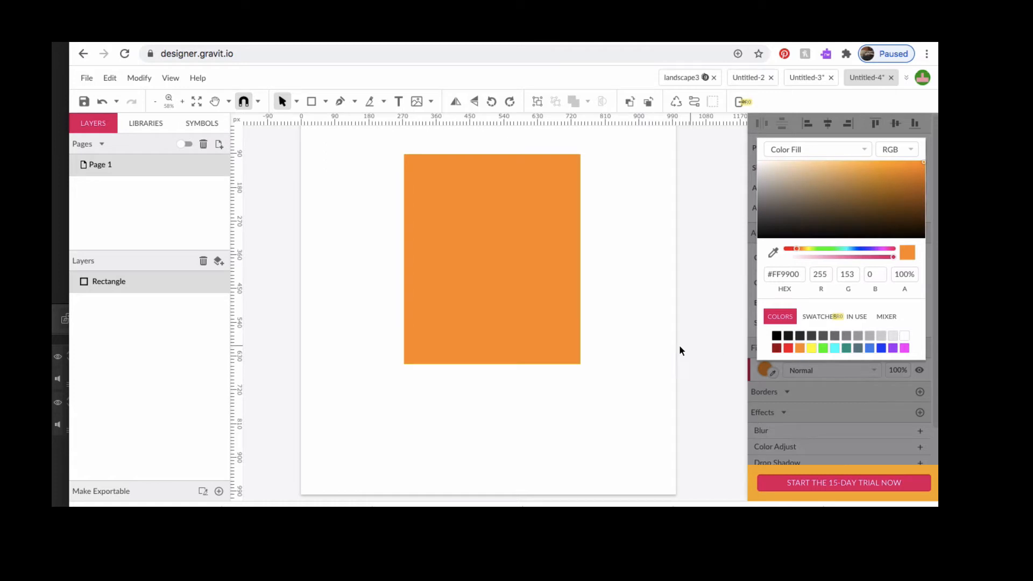
click(516, 321)
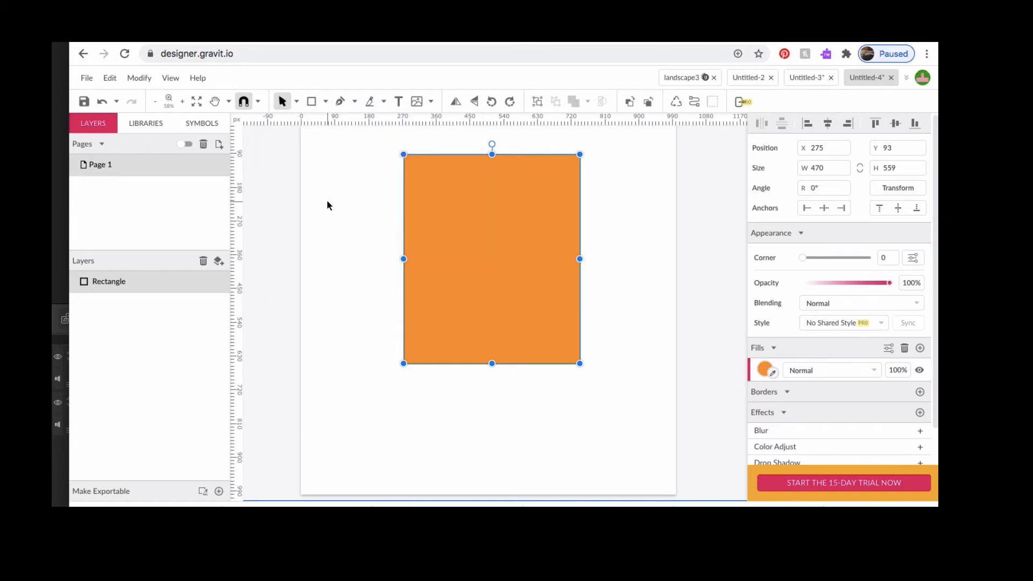
click(327, 201)
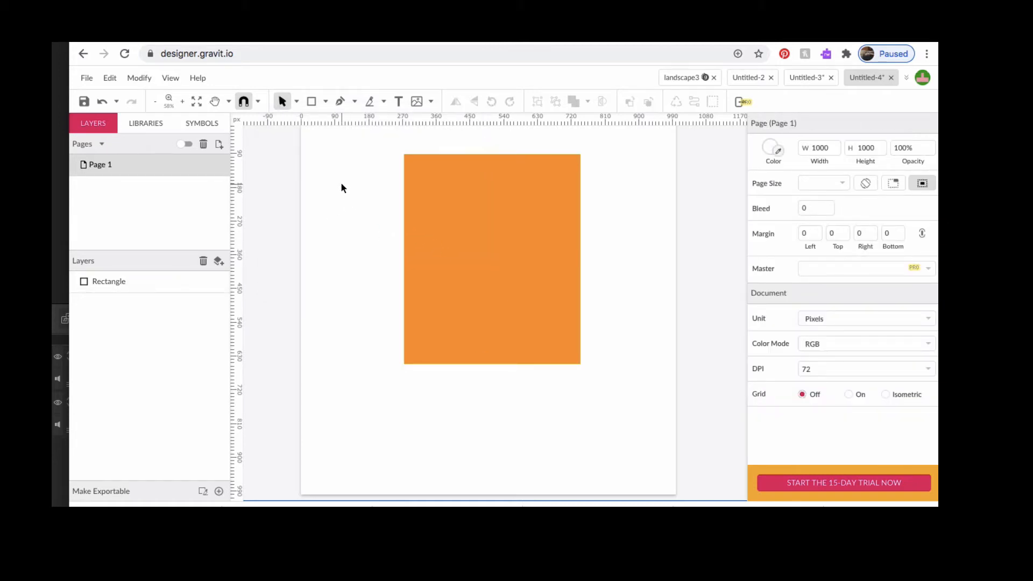
Add a red #FF0000 border to the orange rectangle and set its width to 10.
drag(341, 182, 509, 261)
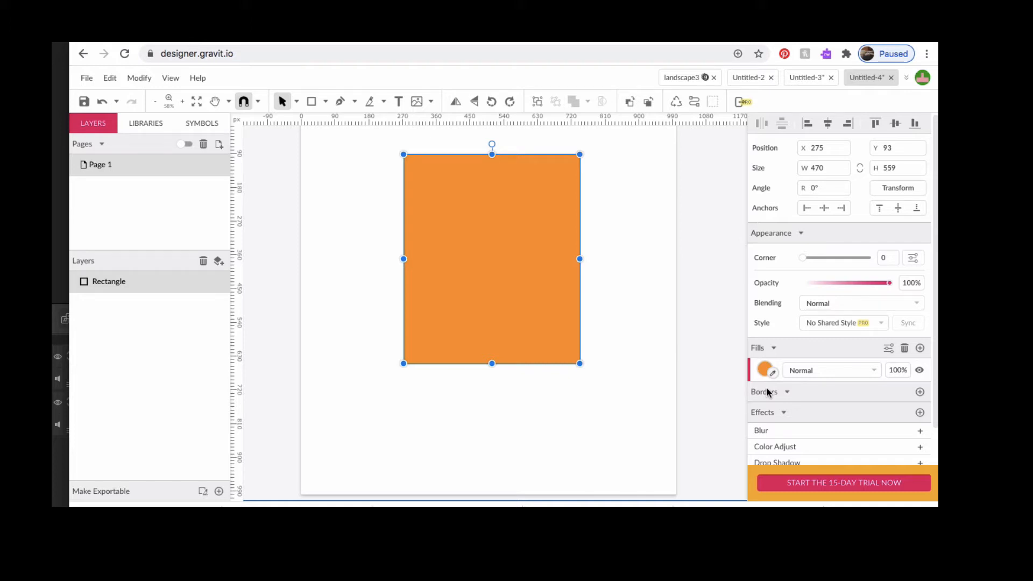
click(920, 393)
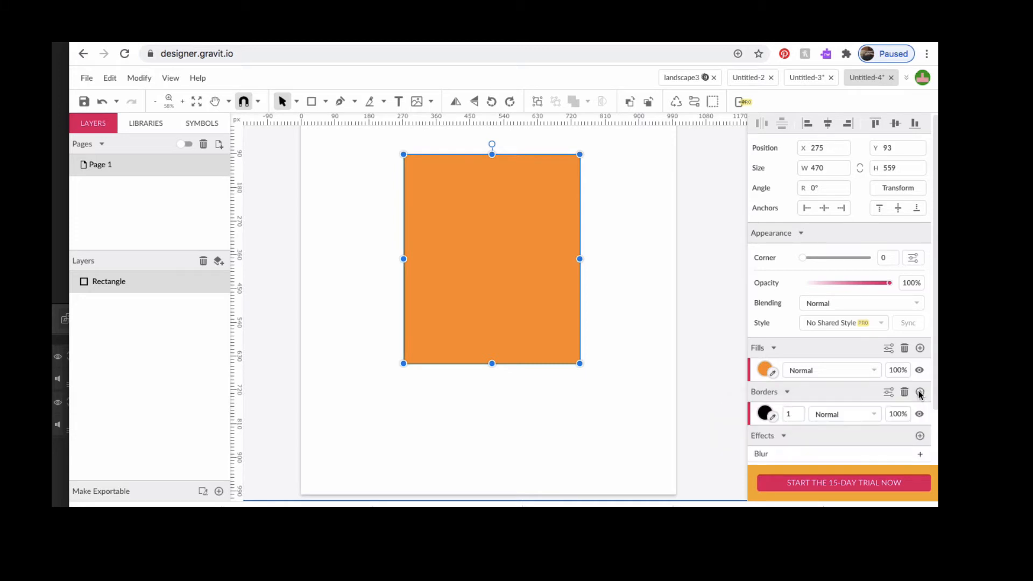
click(764, 415)
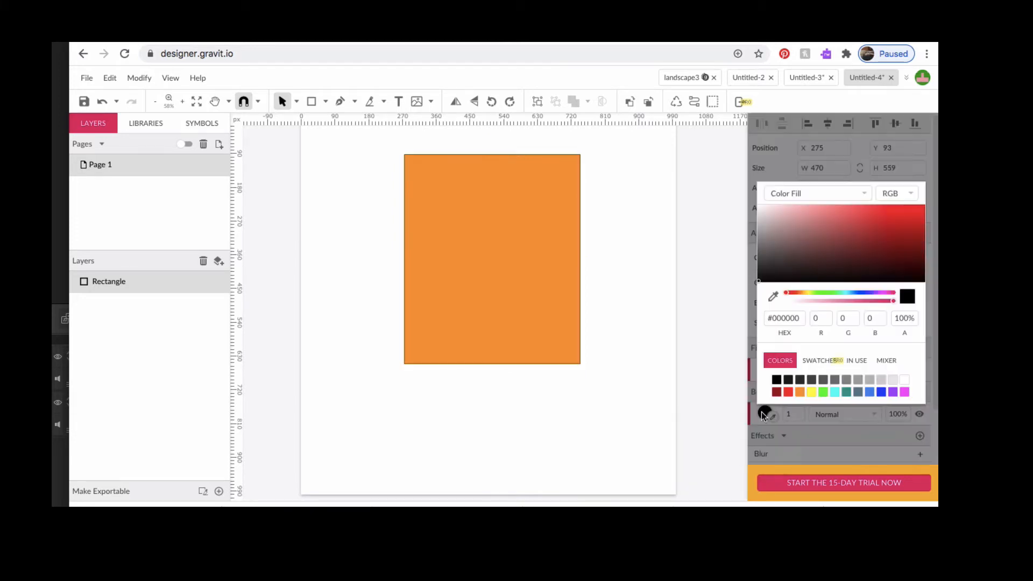
click(789, 392)
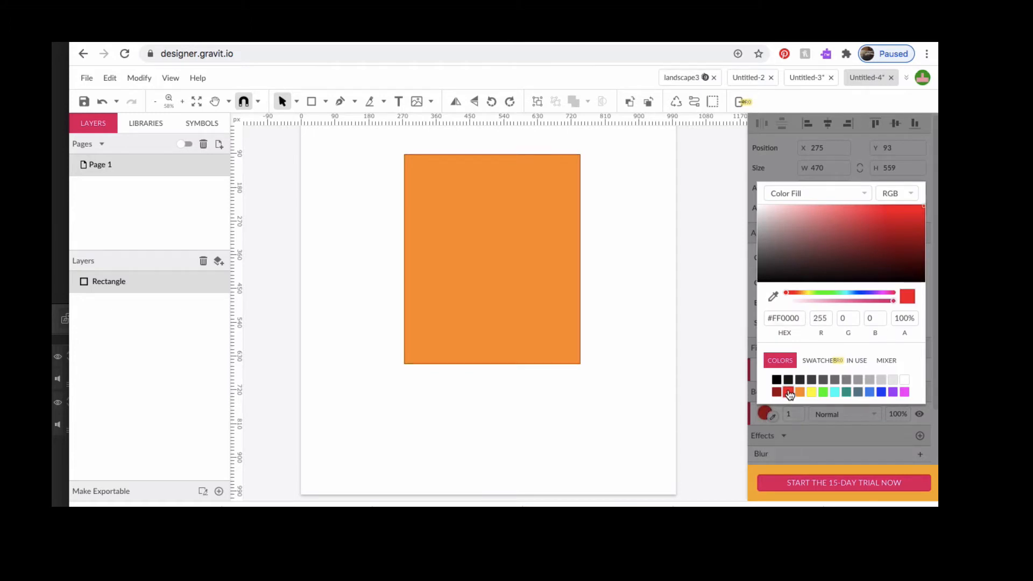
click(793, 415)
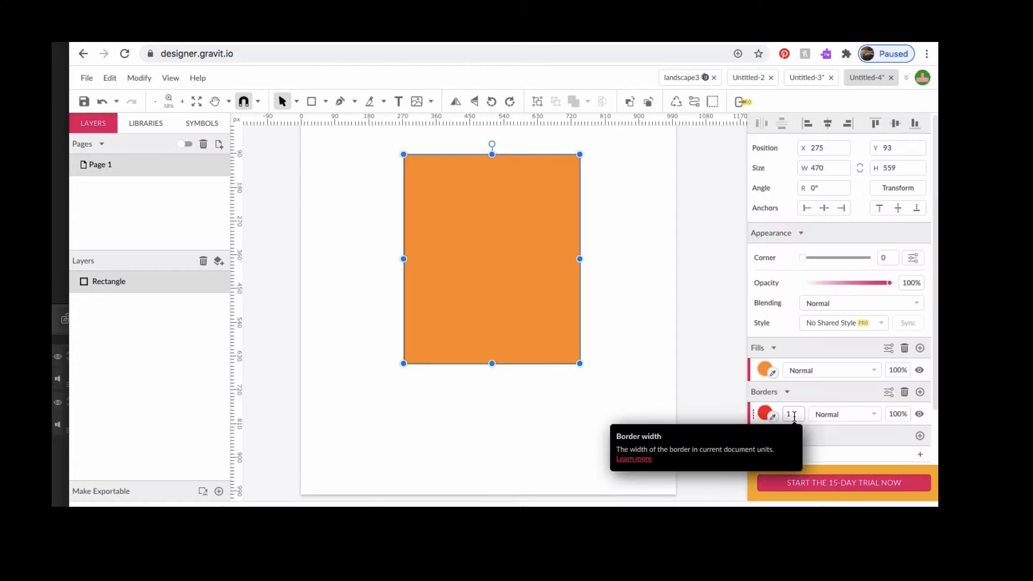
double_click(790, 414)
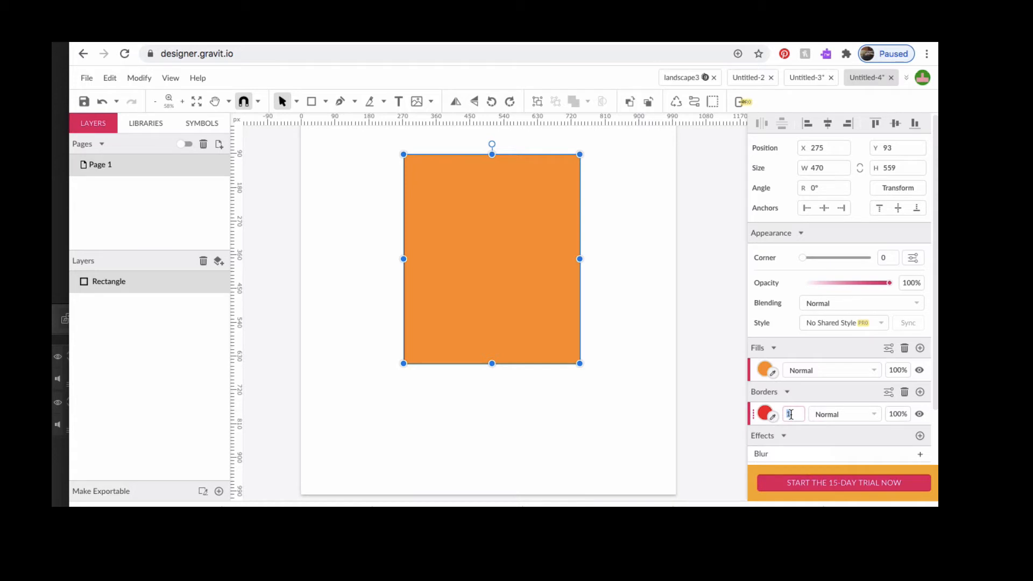
text(10)
key(Return)
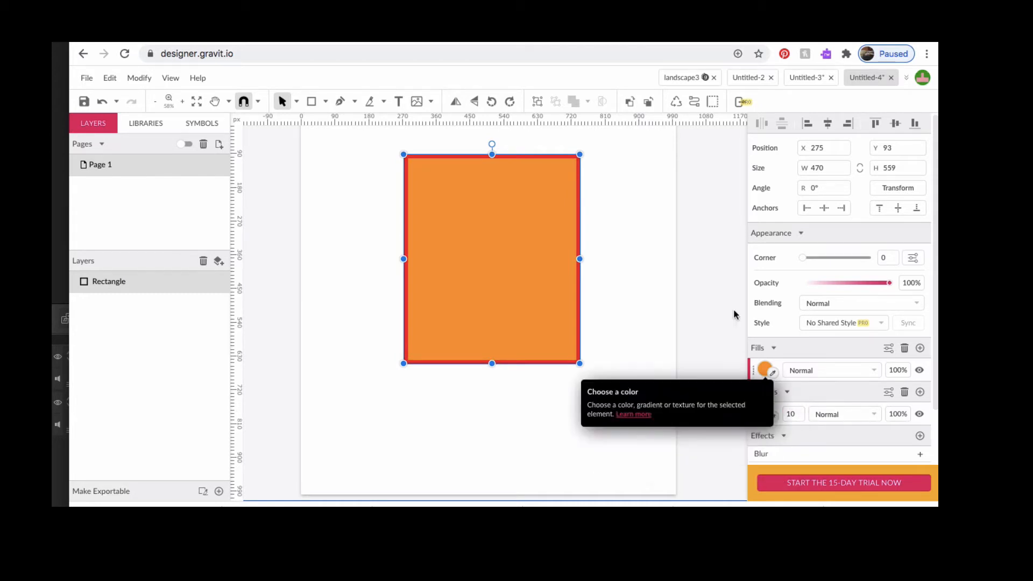
Draw a wide ellipse about 577 × 238 px across the rectangle's middle, extending beyond its left edge.
click(325, 102)
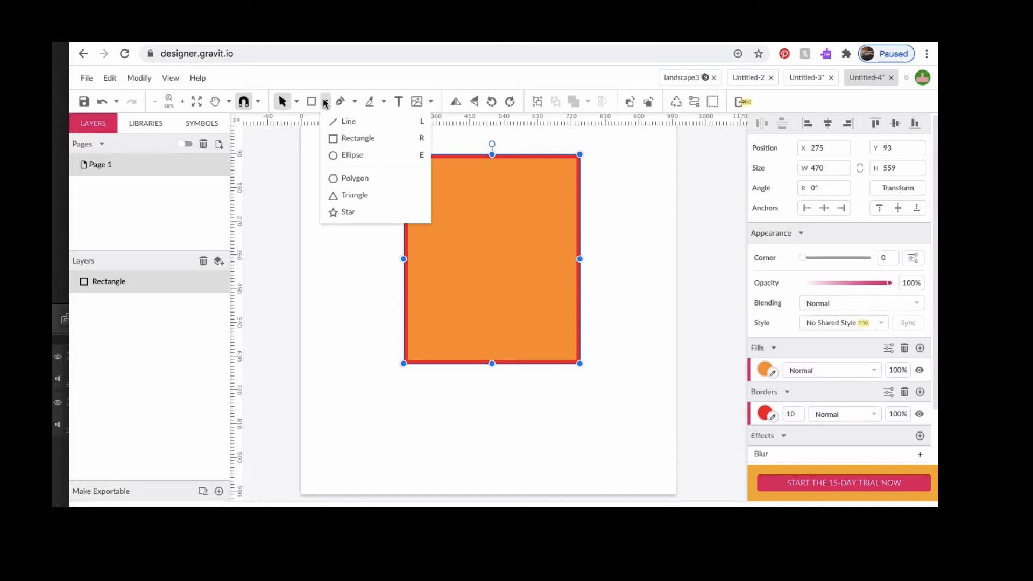
click(347, 155)
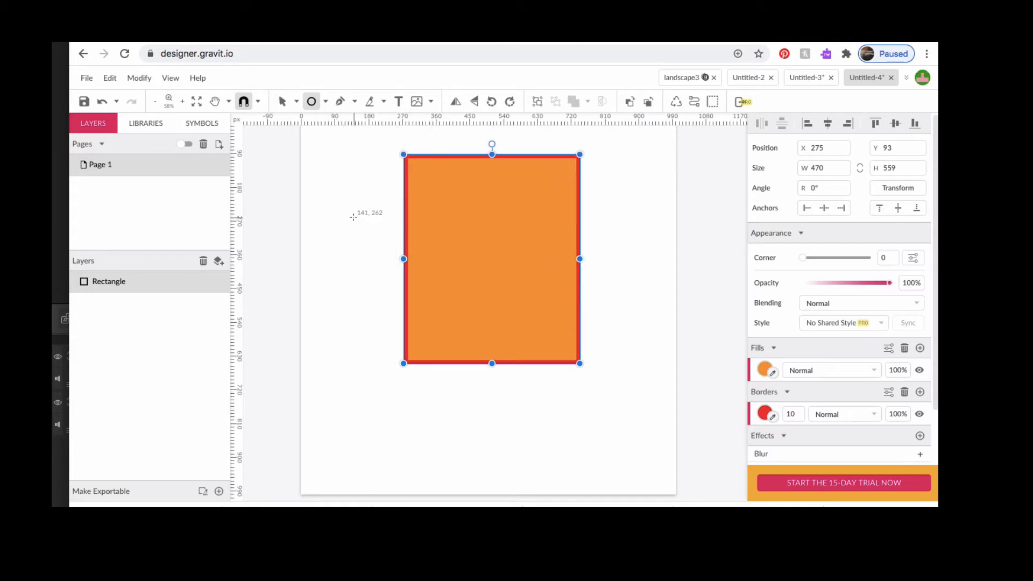
drag(353, 217, 570, 307)
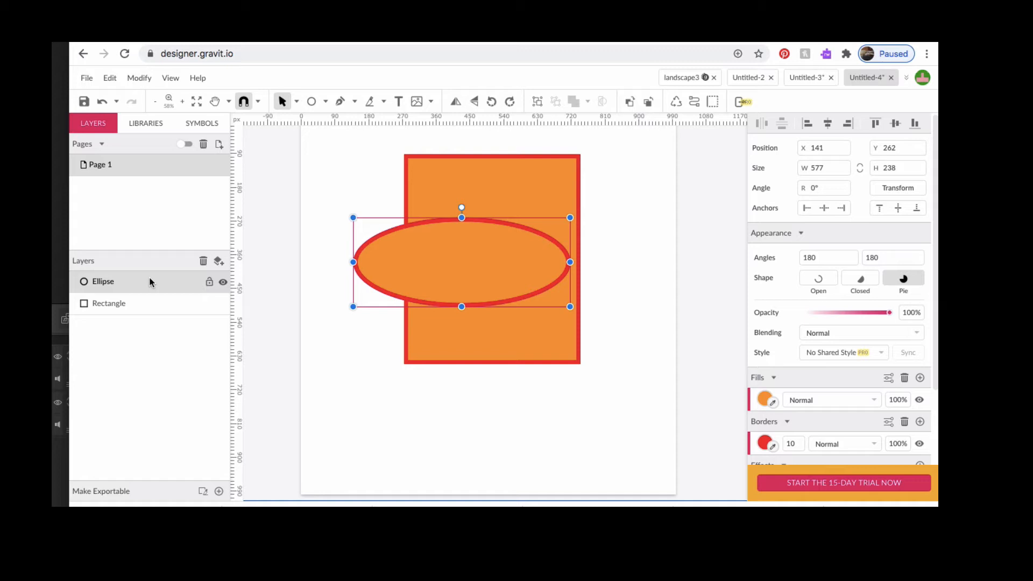
Move the ellipse behind the rectangle in the layer order and back in front, declining the cloud sync offer.
click(131, 302)
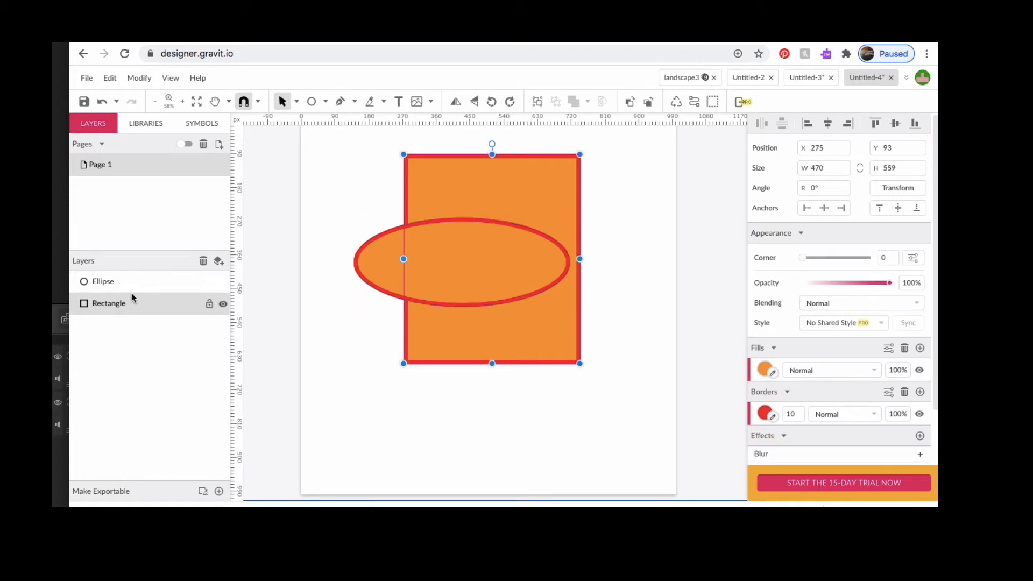
click(131, 279)
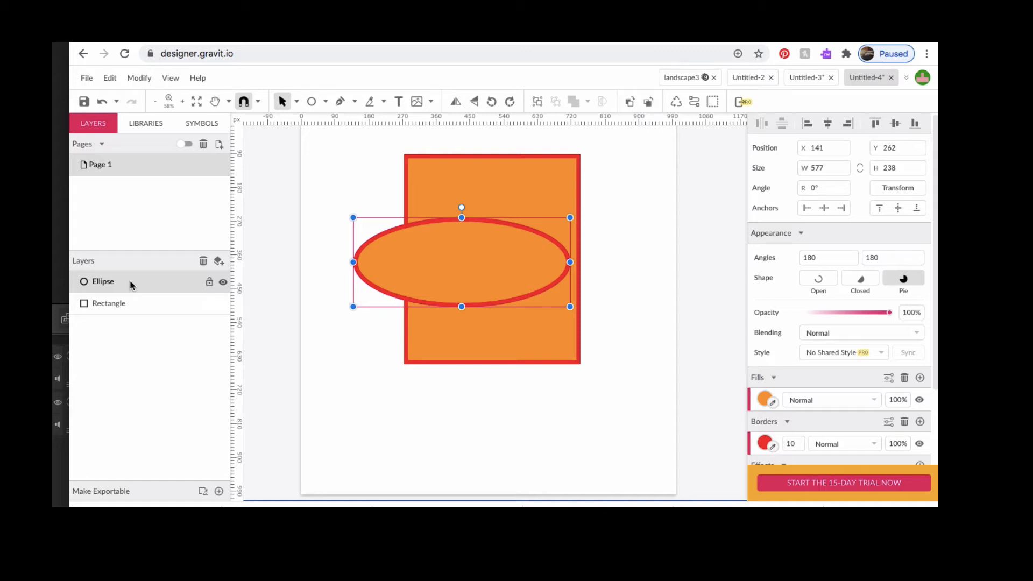
drag(130, 280, 125, 321)
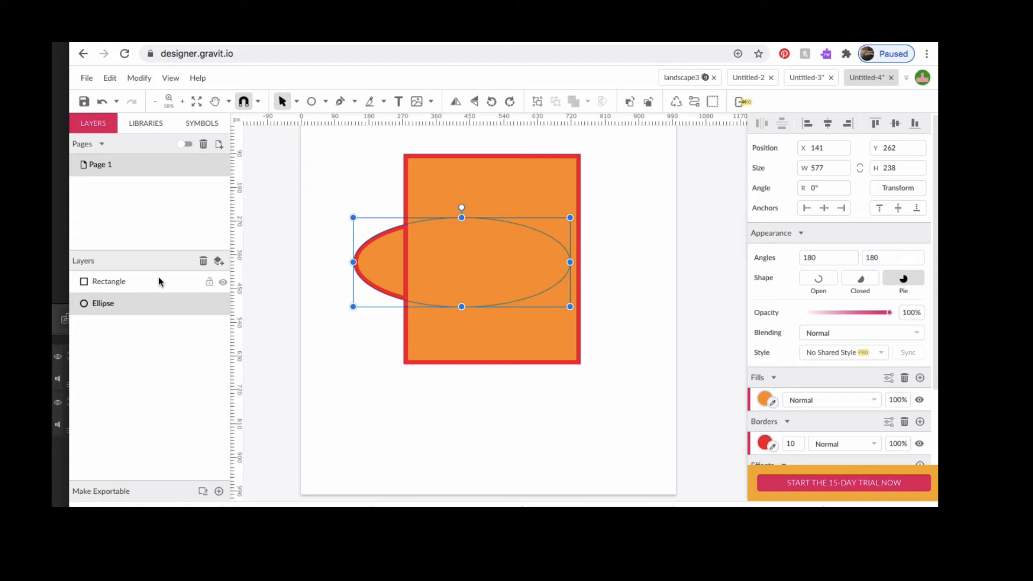
drag(159, 277, 151, 324)
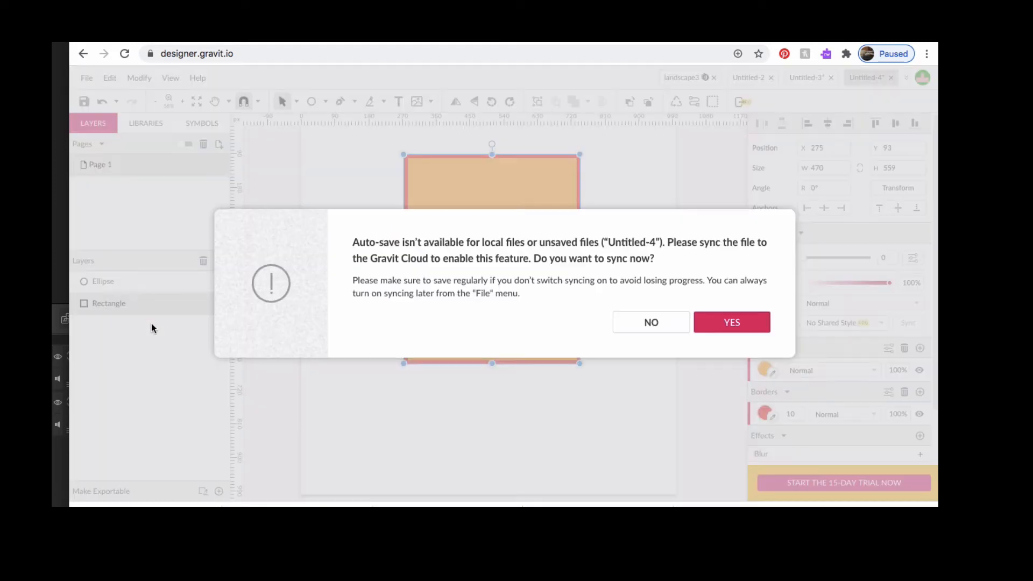
click(660, 316)
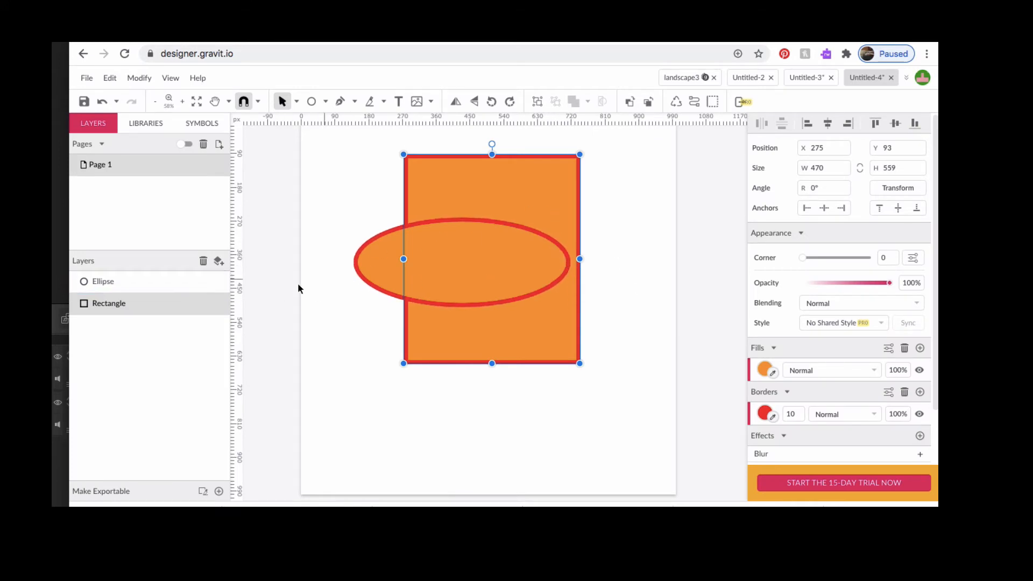
Try out selecting the ellipse and rectangle together, clearing the selection each time.
shift+click(136, 280)
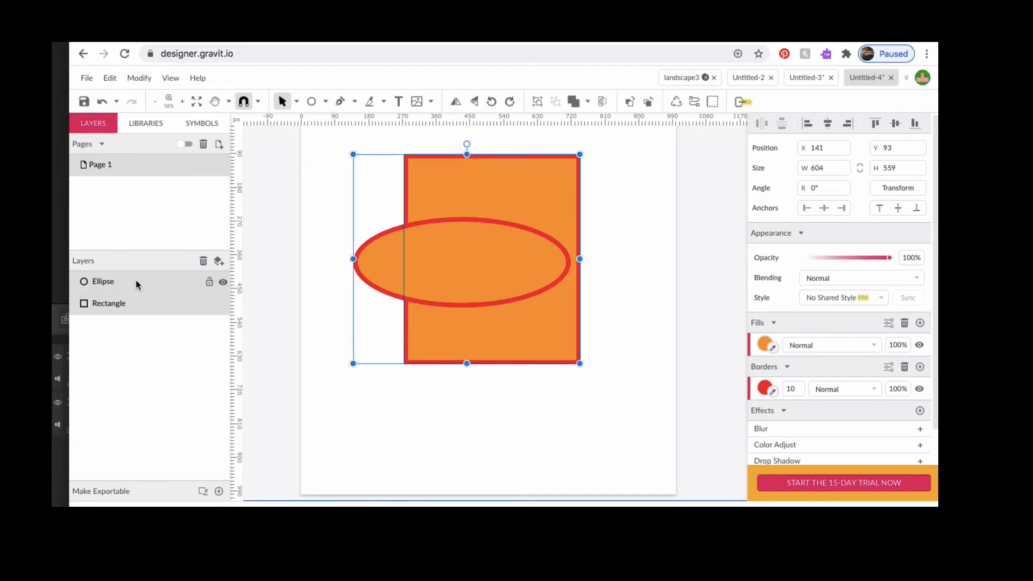
click(637, 248)
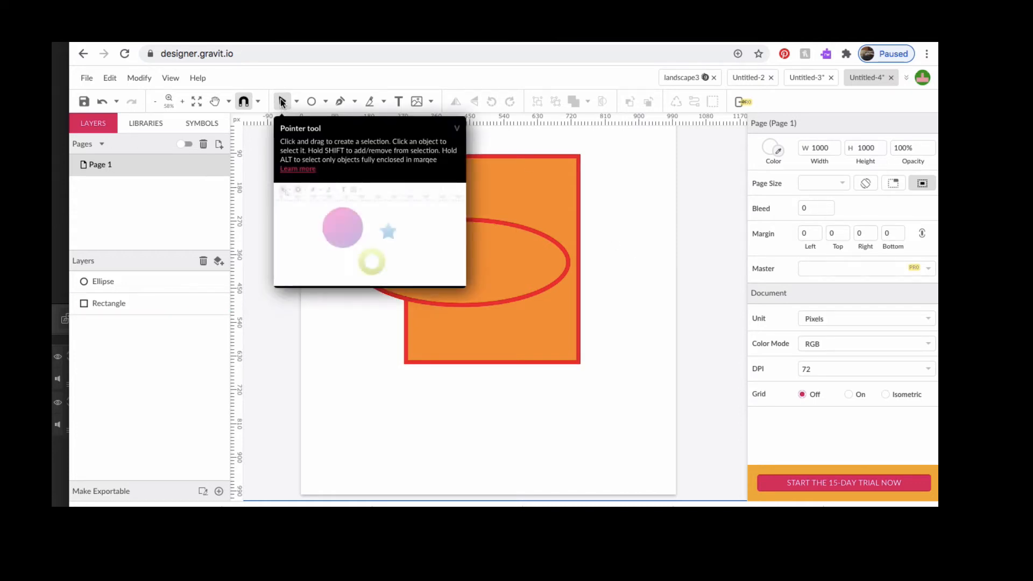
click(282, 102)
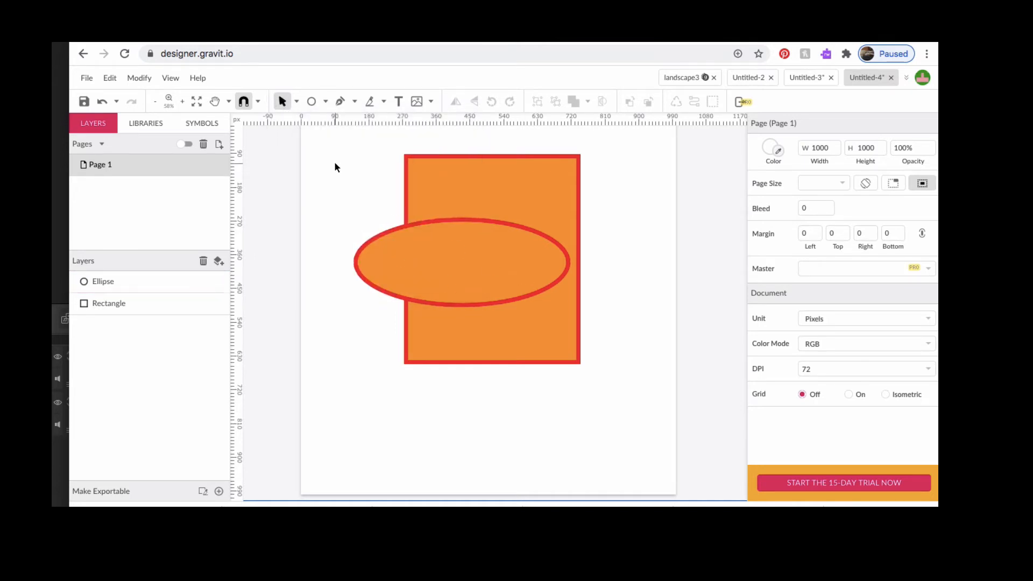
drag(334, 161, 488, 256)
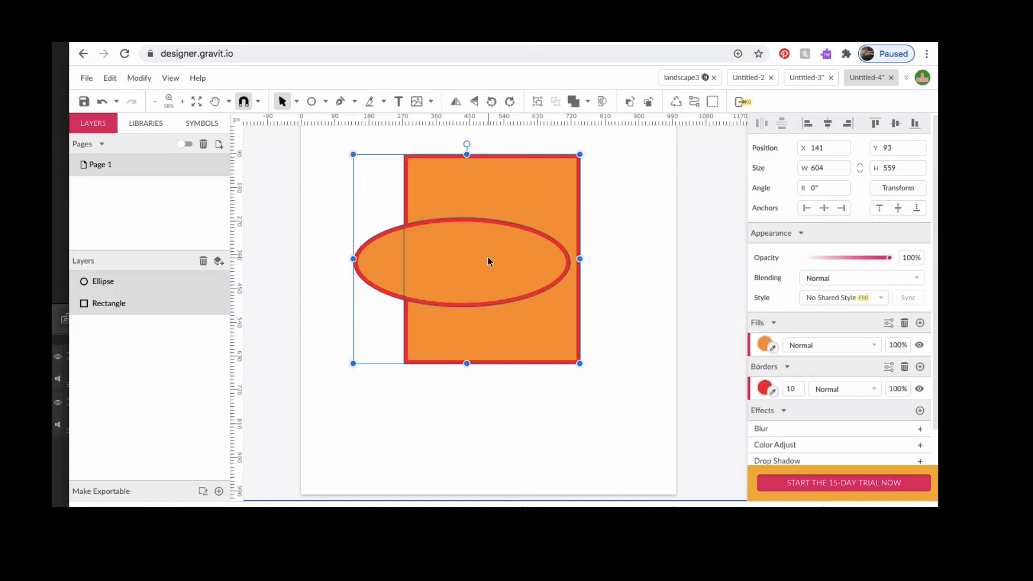
click(641, 279)
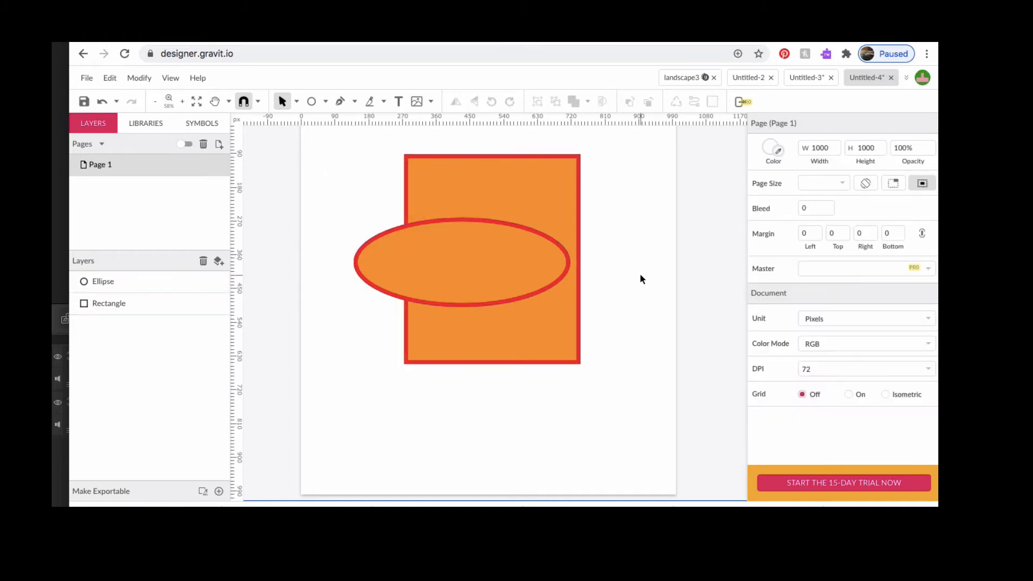
Merge the ellipse and rectangle into one compound shape with the Union operation.
click(455, 257)
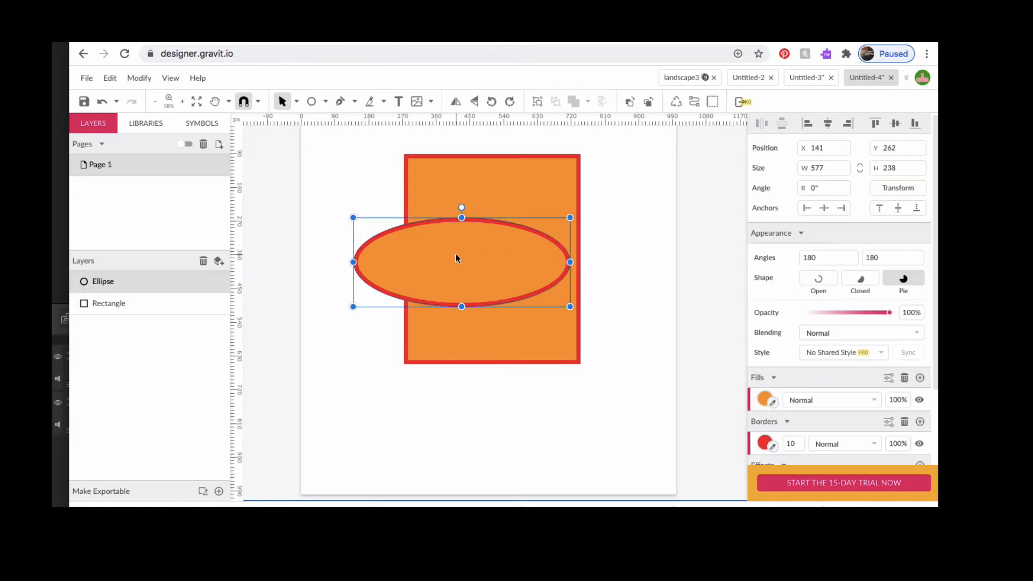
shift+click(530, 182)
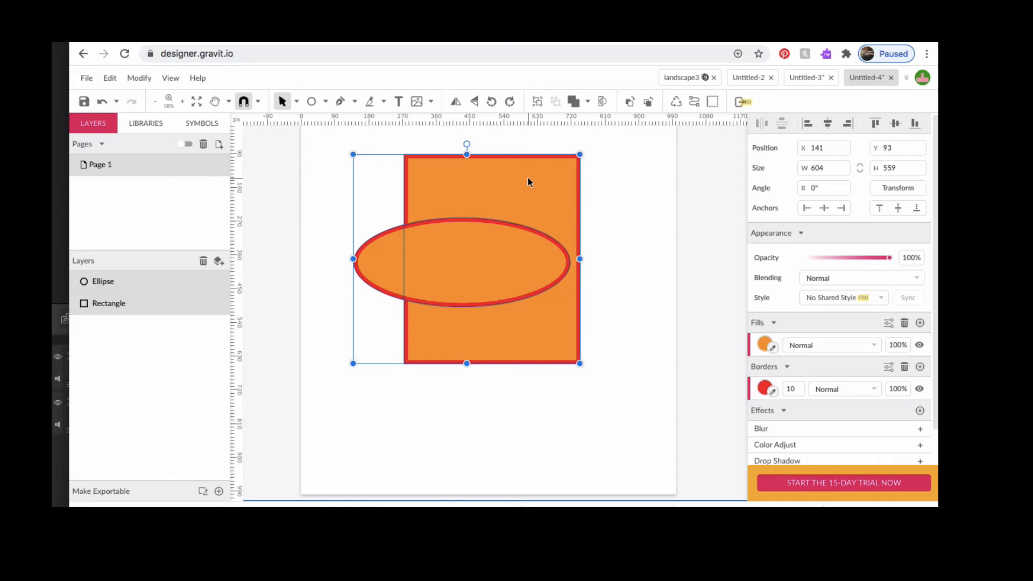
click(587, 103)
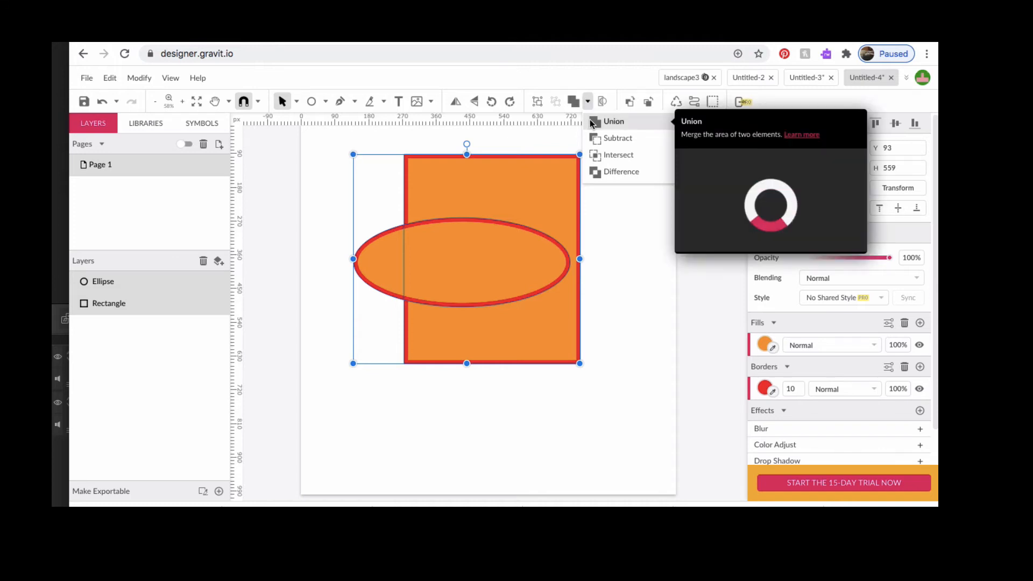
click(591, 123)
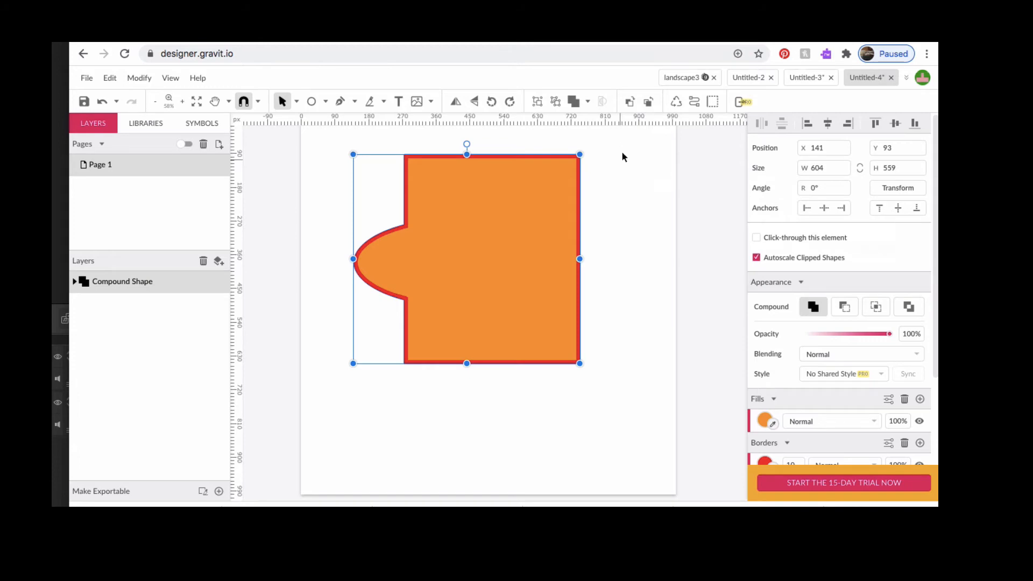
Undo the union and scale the ellipse and rectangle down together to about 346 × 320 px through a temporary group.
key(ctrl+z)
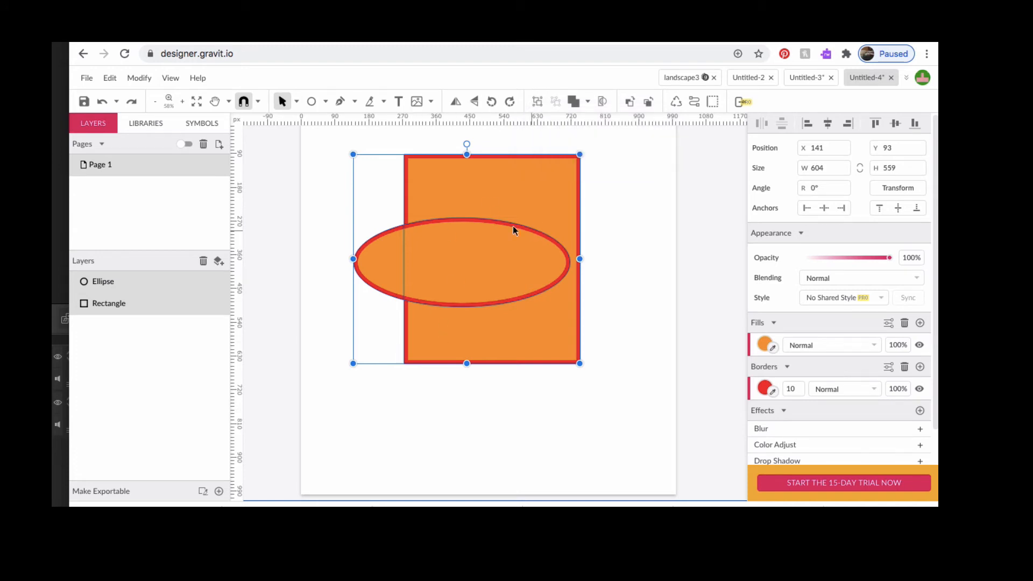
click(539, 101)
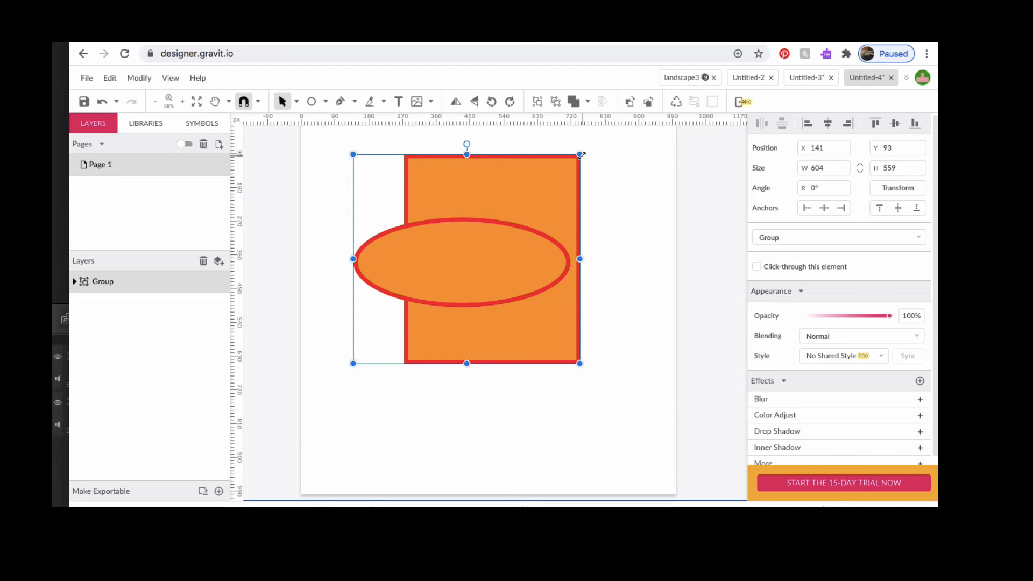
drag(581, 156, 484, 266)
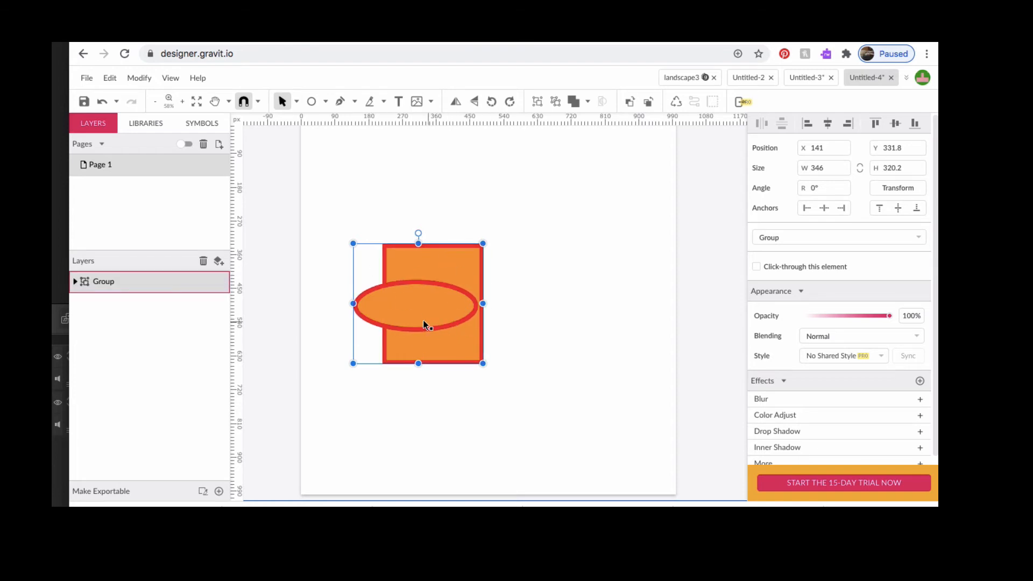
click(555, 102)
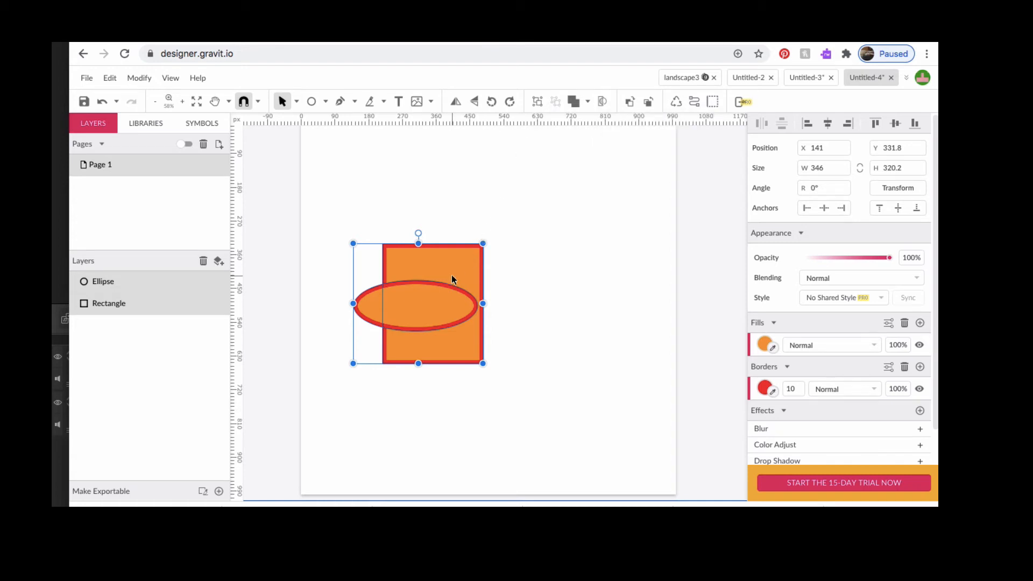
Draw a closed, curved eight-point path about 607 × 420 px above and around the rectangle's upper right with the Pen tool.
click(340, 104)
click(436, 157)
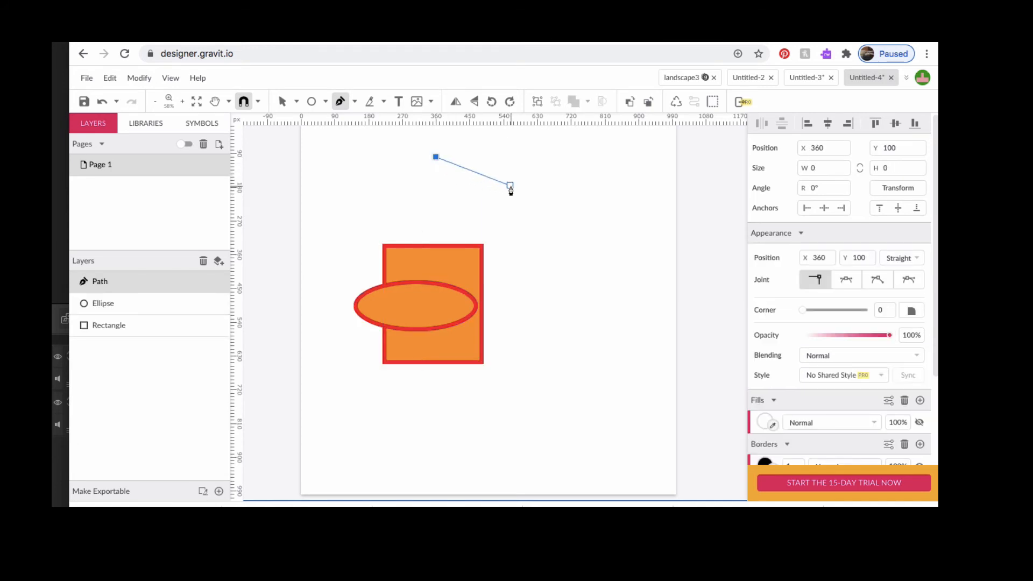
drag(509, 185, 551, 200)
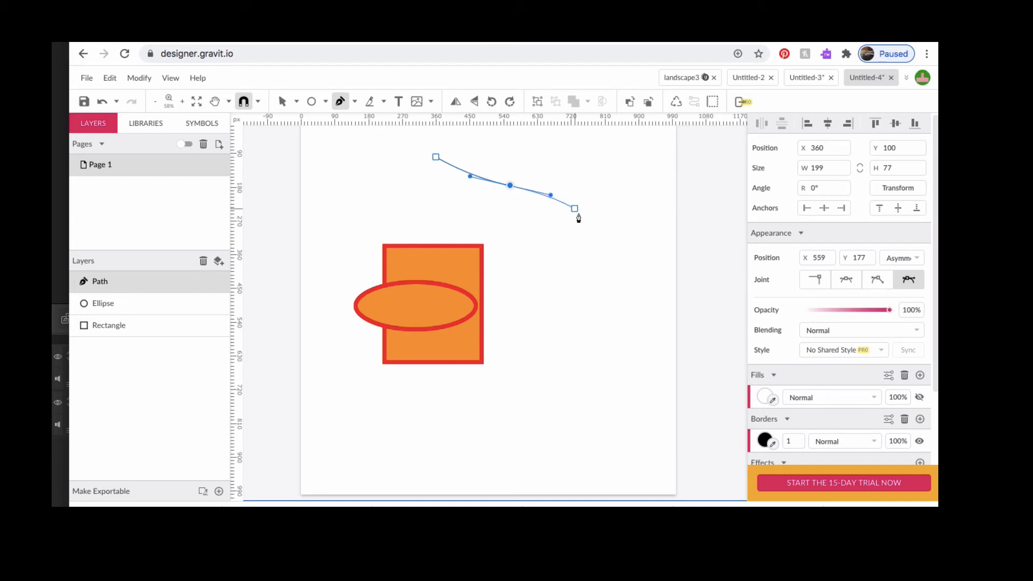
drag(585, 231, 589, 257)
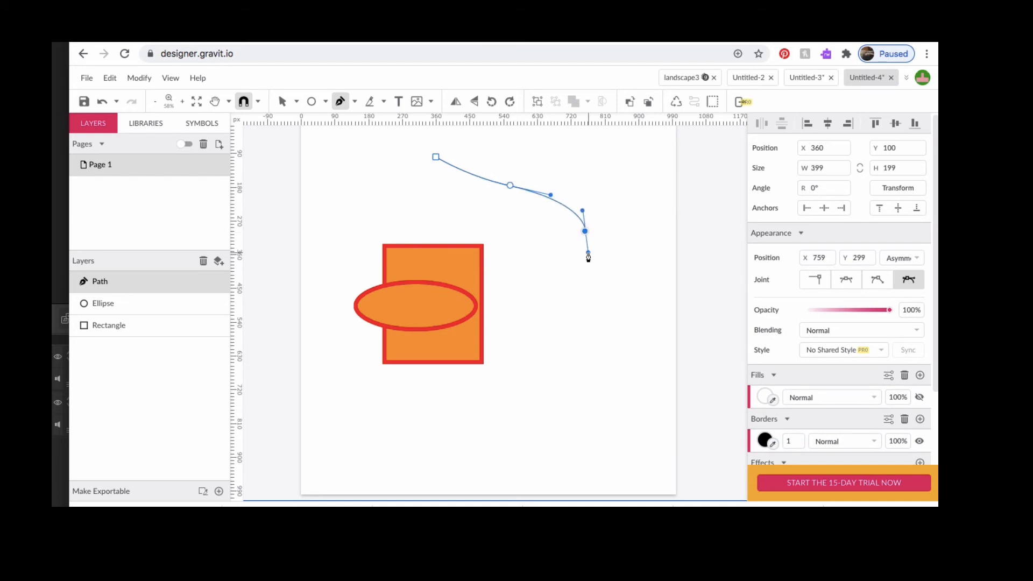
drag(564, 300, 546, 328)
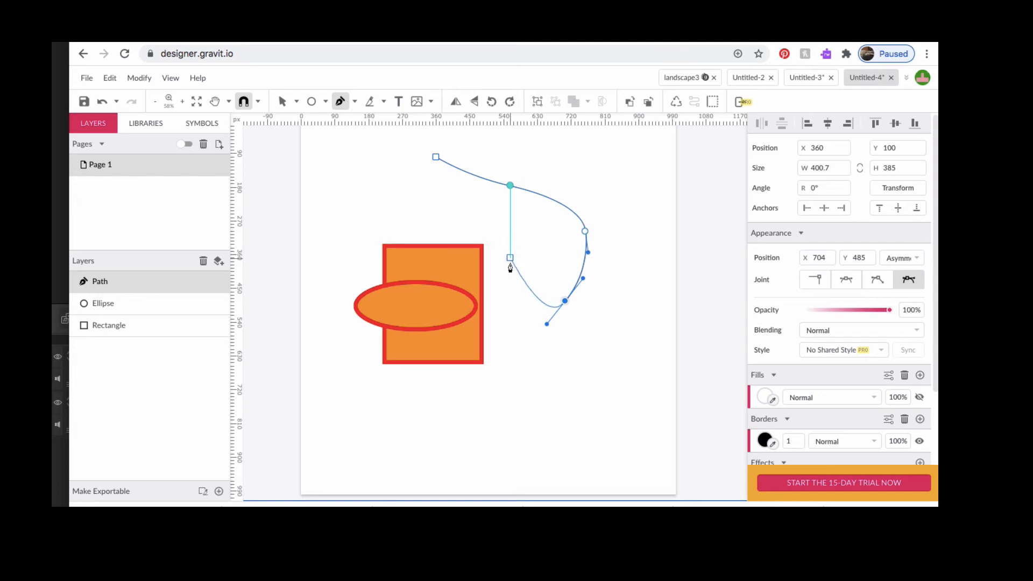
drag(510, 266, 518, 246)
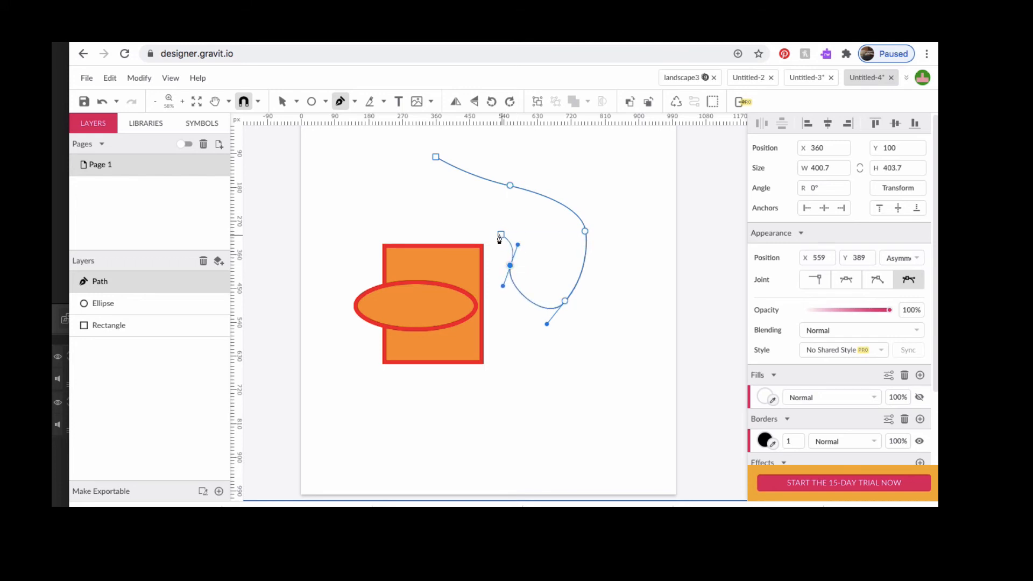
drag(492, 217, 464, 227)
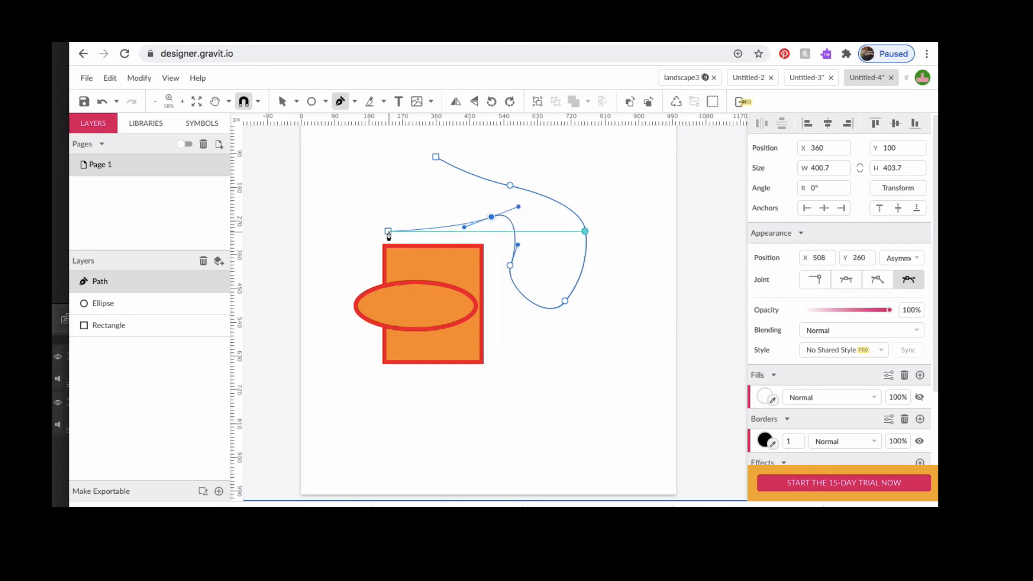
drag(388, 231, 373, 211)
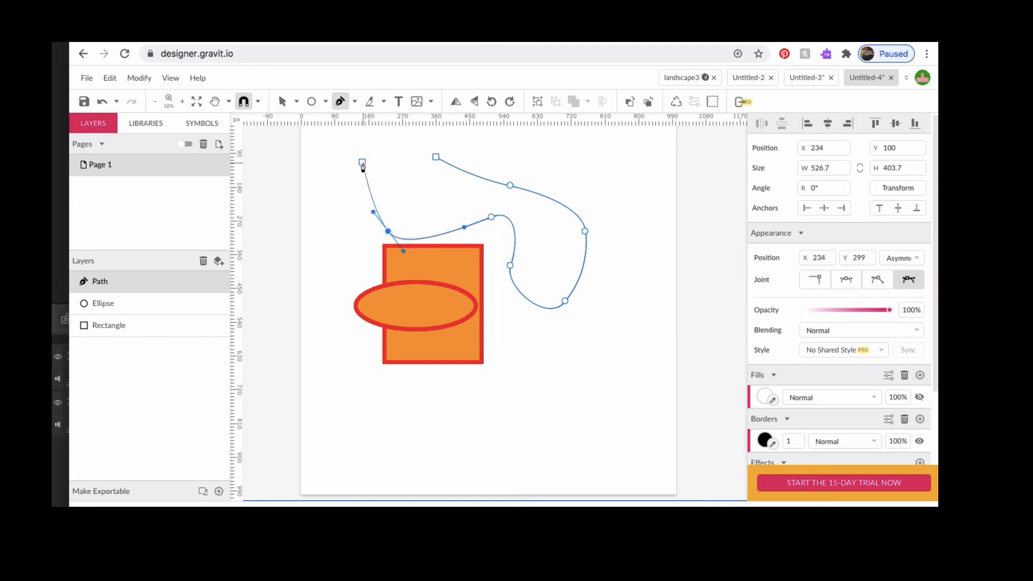
drag(362, 162, 377, 144)
scroll(392, 140, up, 3)
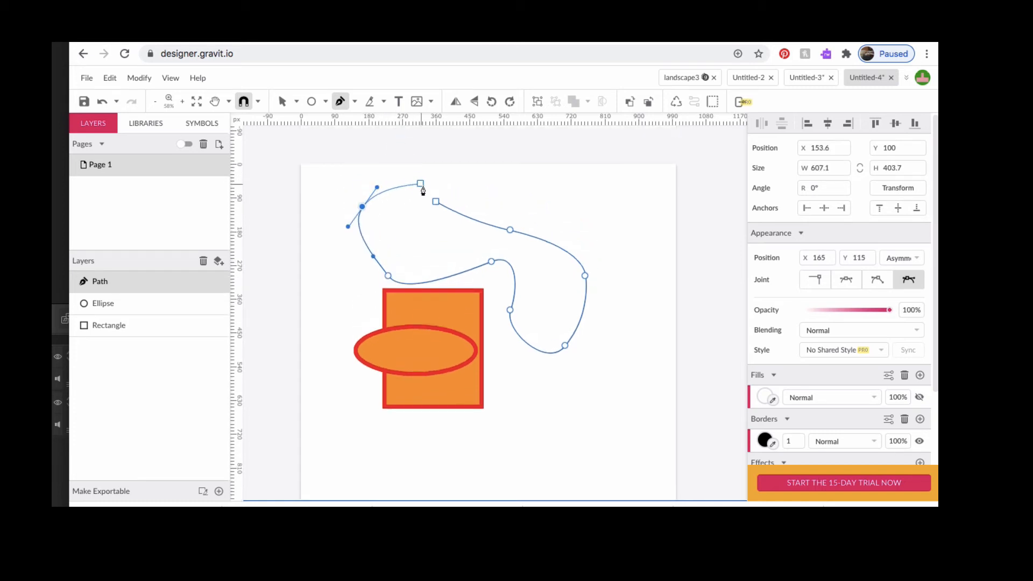
click(436, 199)
click(435, 207)
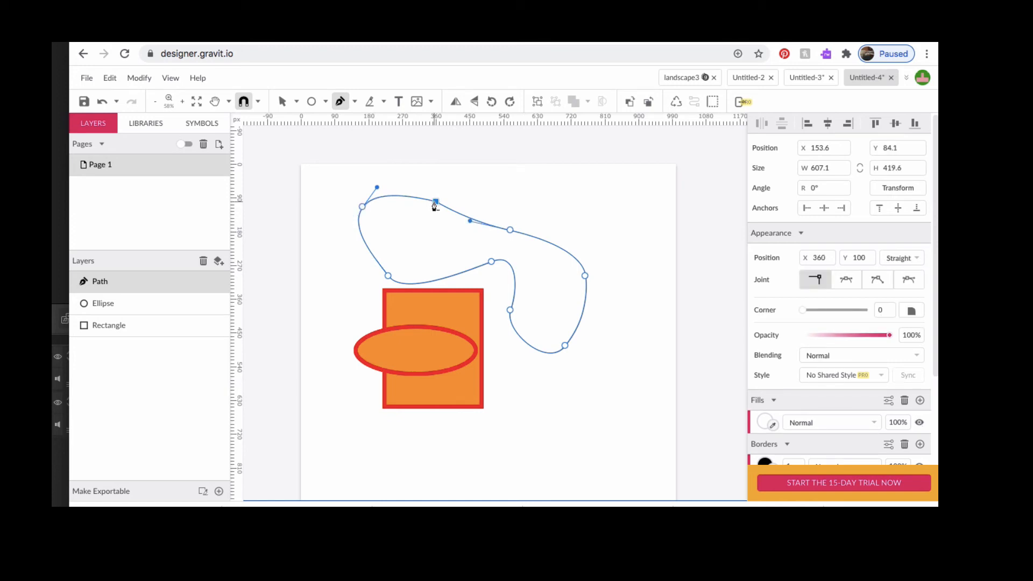
Reshape the curved path with Subselect, moving its two upper anchors to about (582, 100) and (344, 52) and its lower-left anchor to about (234, 236).
scroll(339, 135, up, 1)
scroll(325, 171, left, 1)
scroll(326, 148, up, 1)
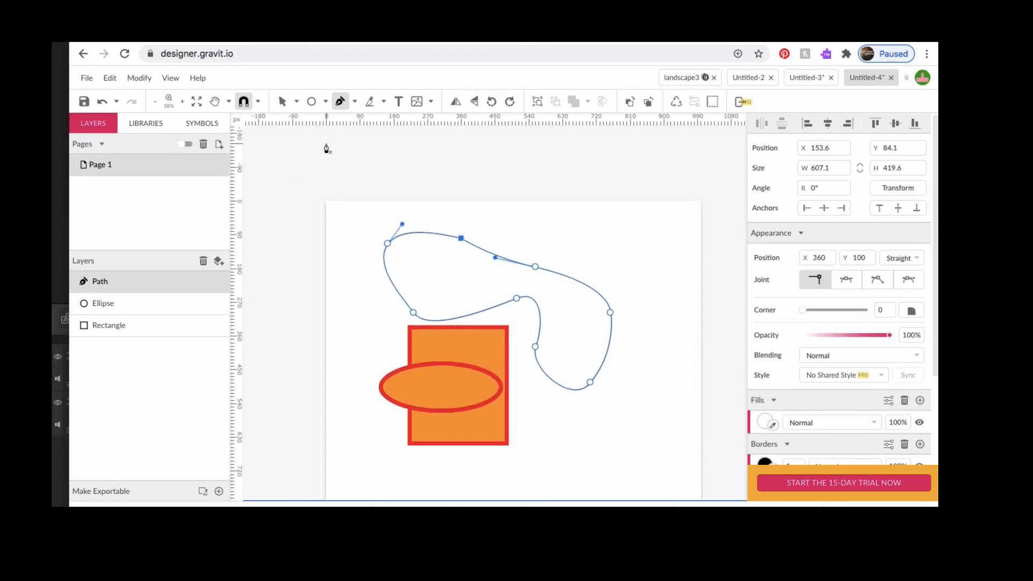
scroll(328, 146, up, 1)
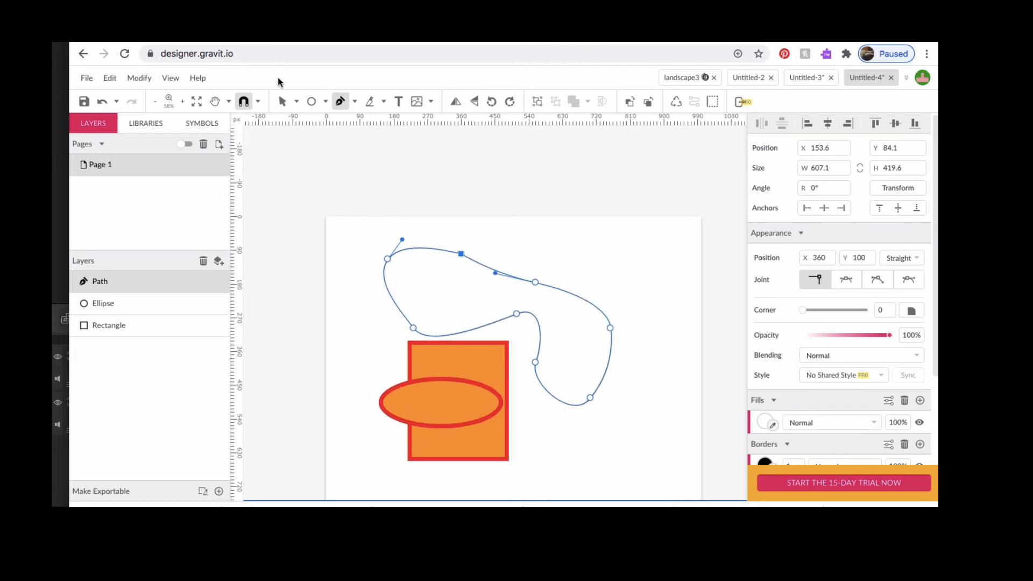
click(296, 103)
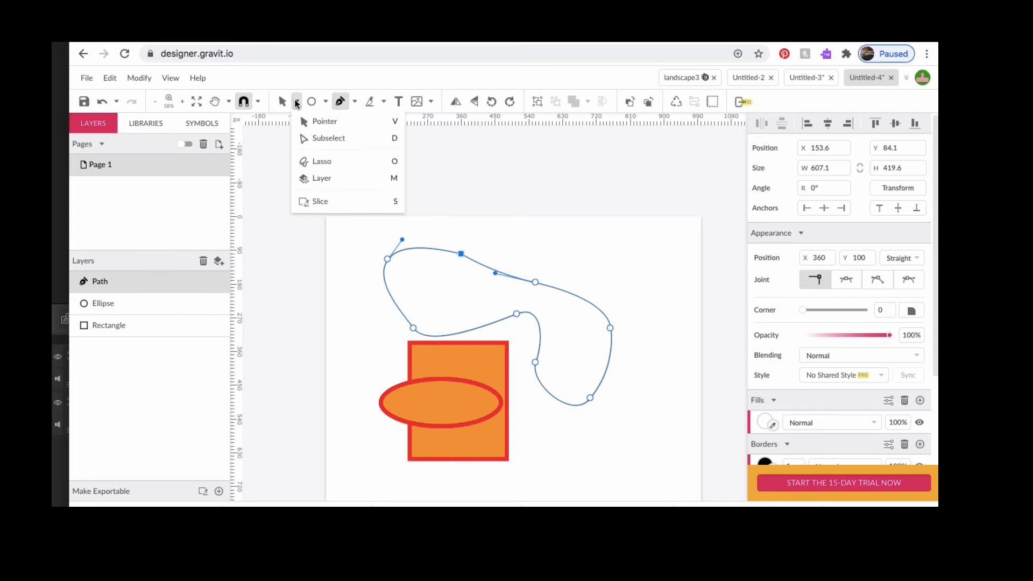
click(320, 139)
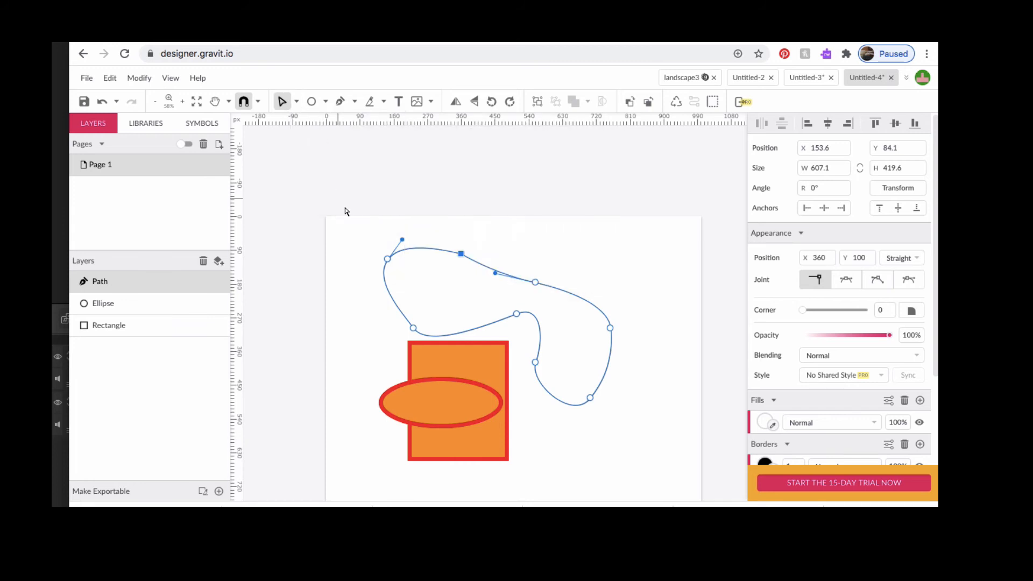
click(535, 282)
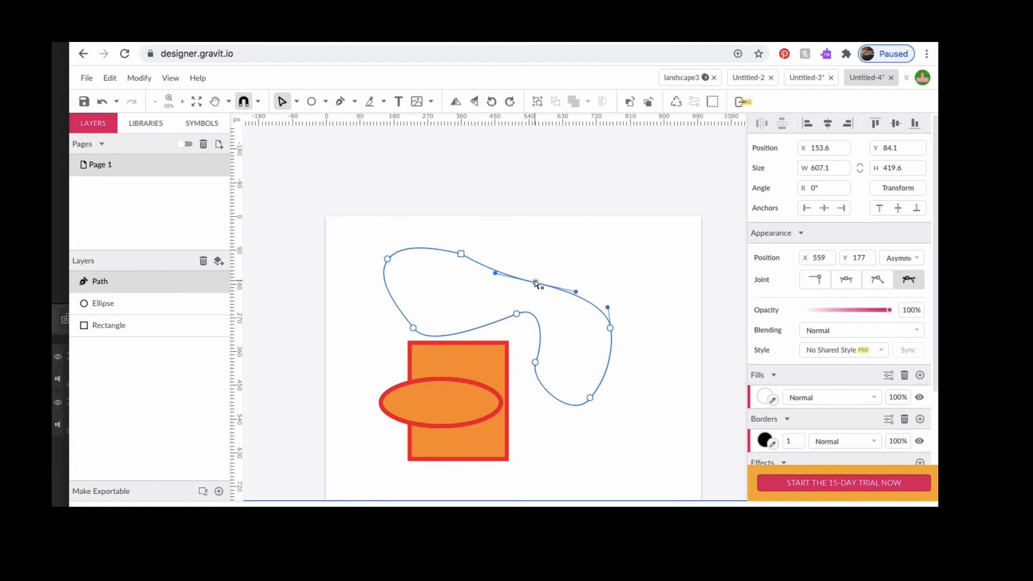
drag(535, 283, 545, 253)
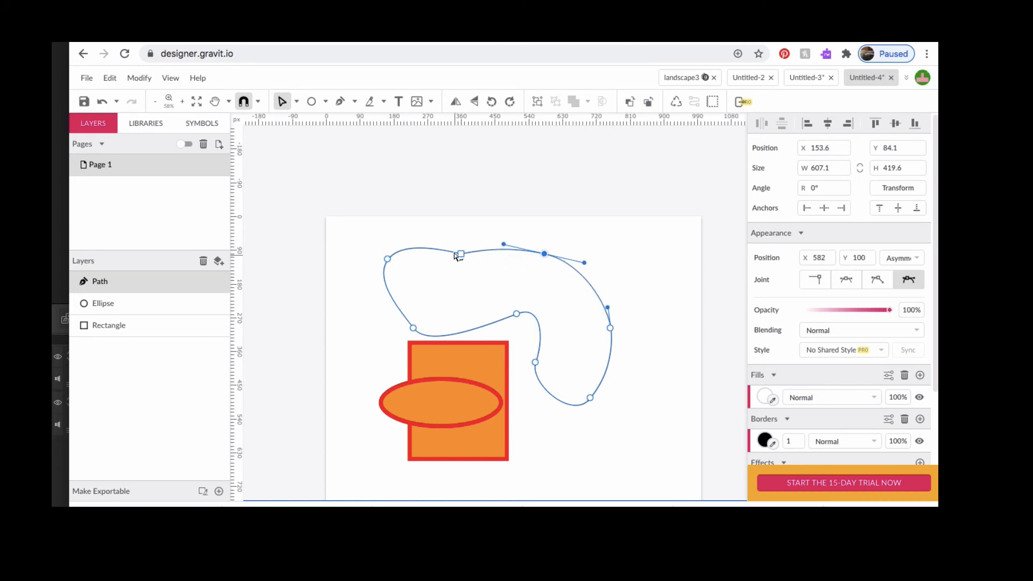
drag(461, 255, 457, 238)
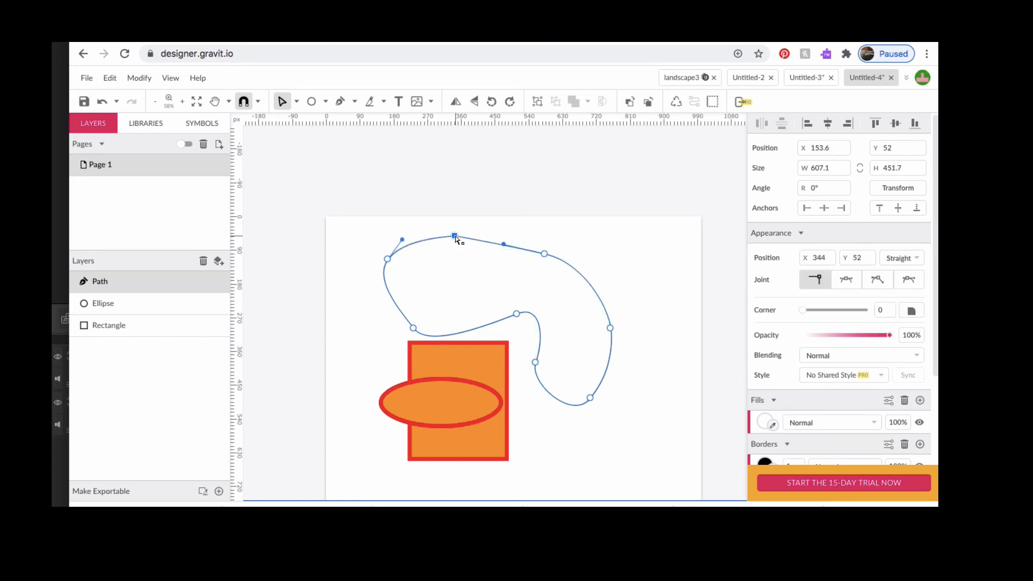
click(413, 328)
drag(413, 328, 413, 305)
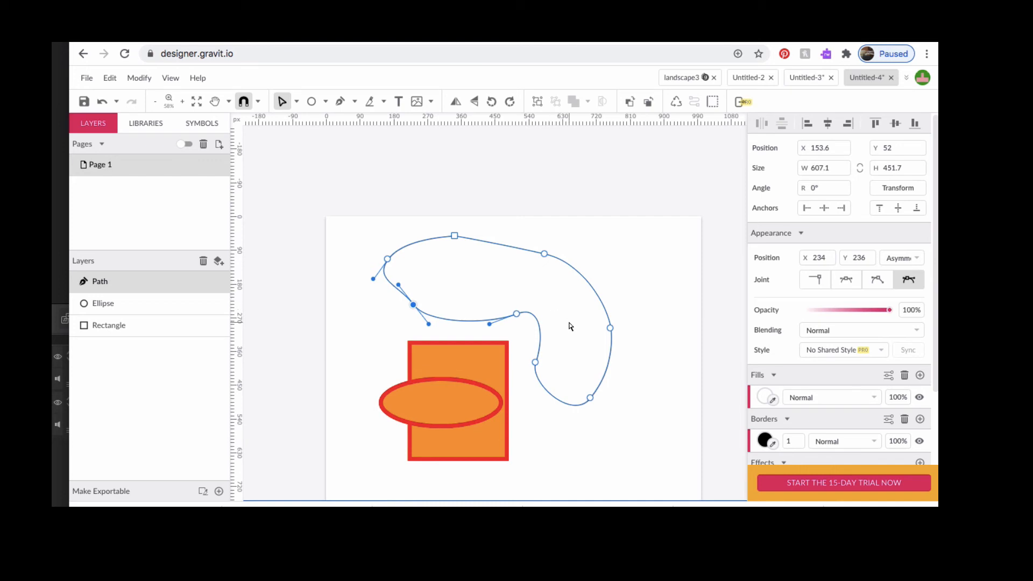
Fill the curved path with green #00FF00 and set its black border width to 10.
click(765, 397)
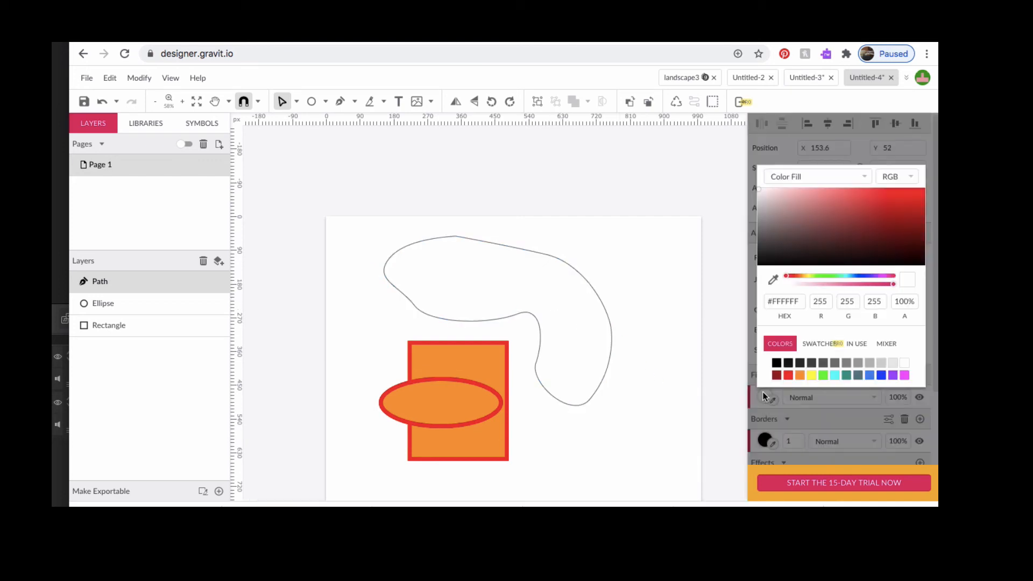
click(824, 377)
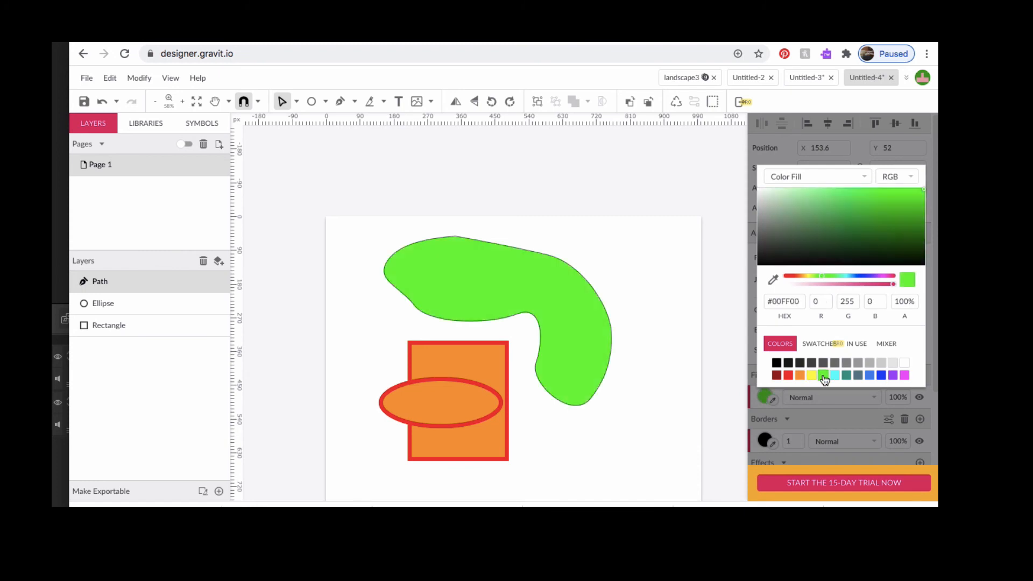
click(766, 442)
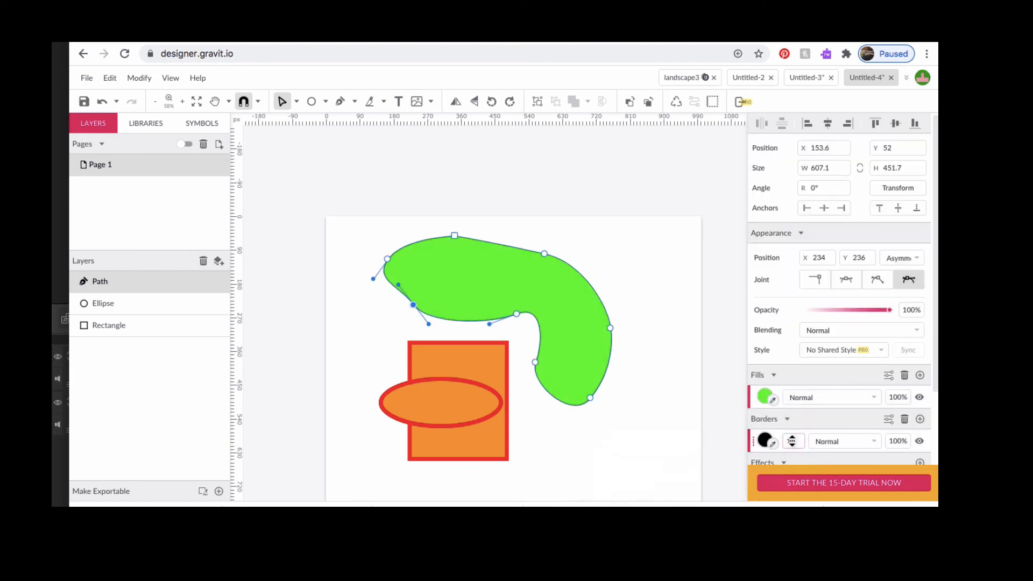
click(791, 442)
text(10)
key(Return)
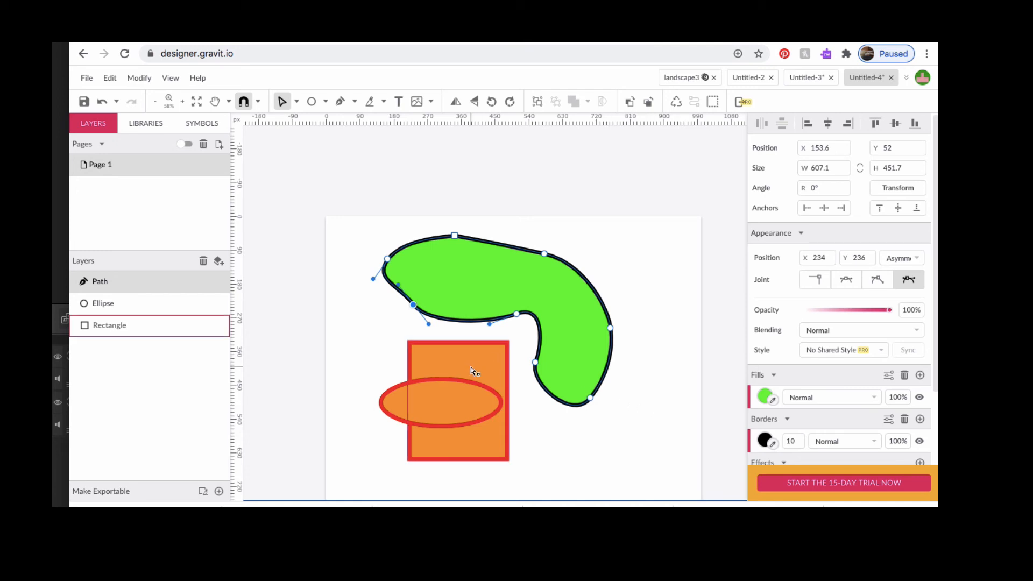
Convert the rectangle to an editable path and move its upper-left corner outward to about X 114.
click(297, 102)
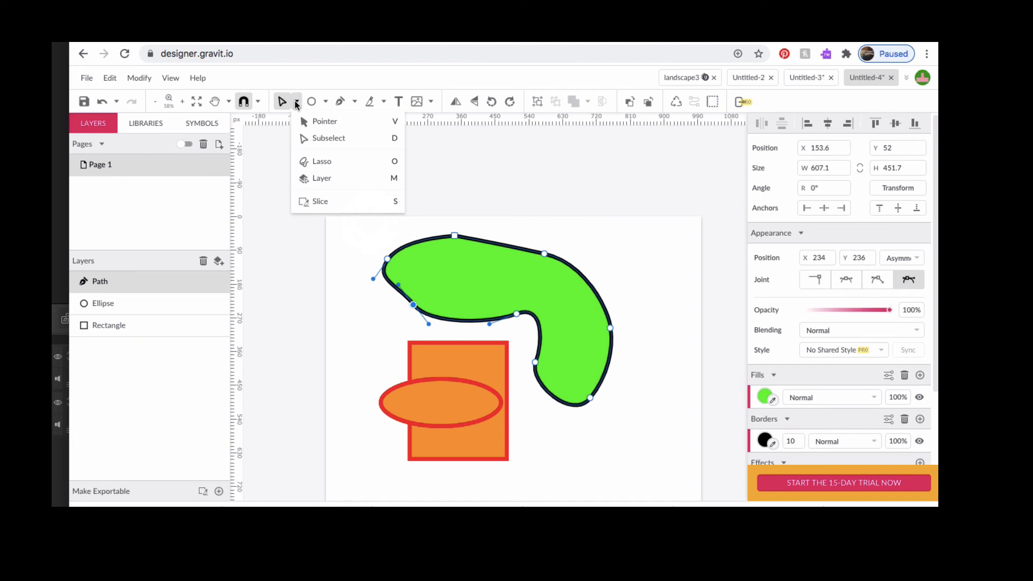
click(310, 139)
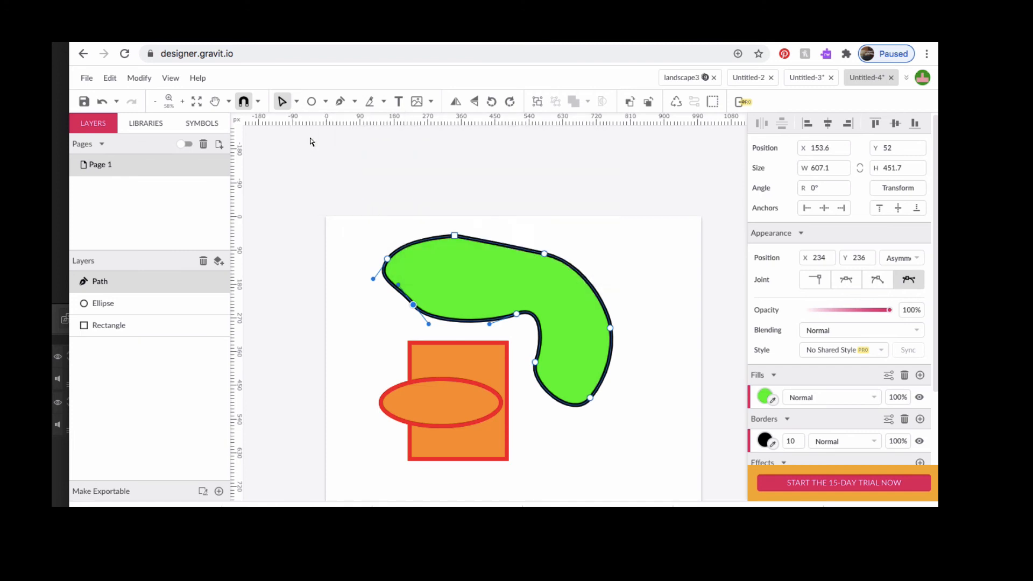
click(471, 362)
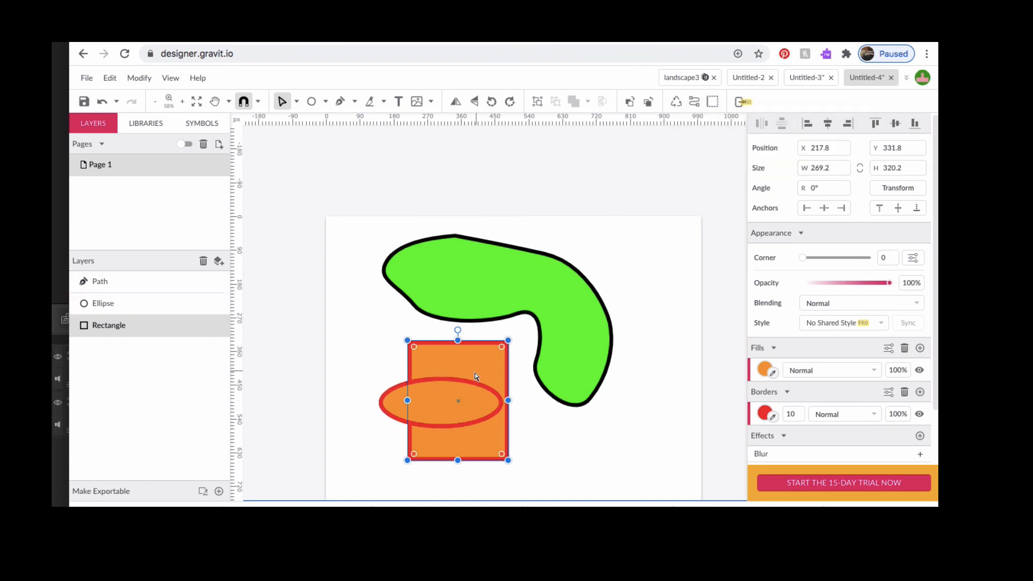
click(695, 103)
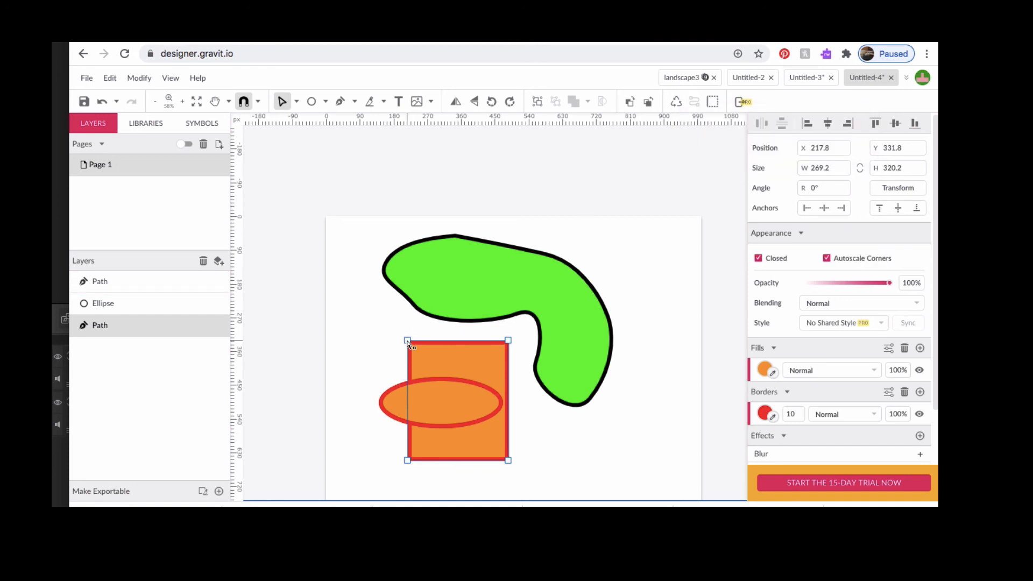
drag(408, 341, 370, 345)
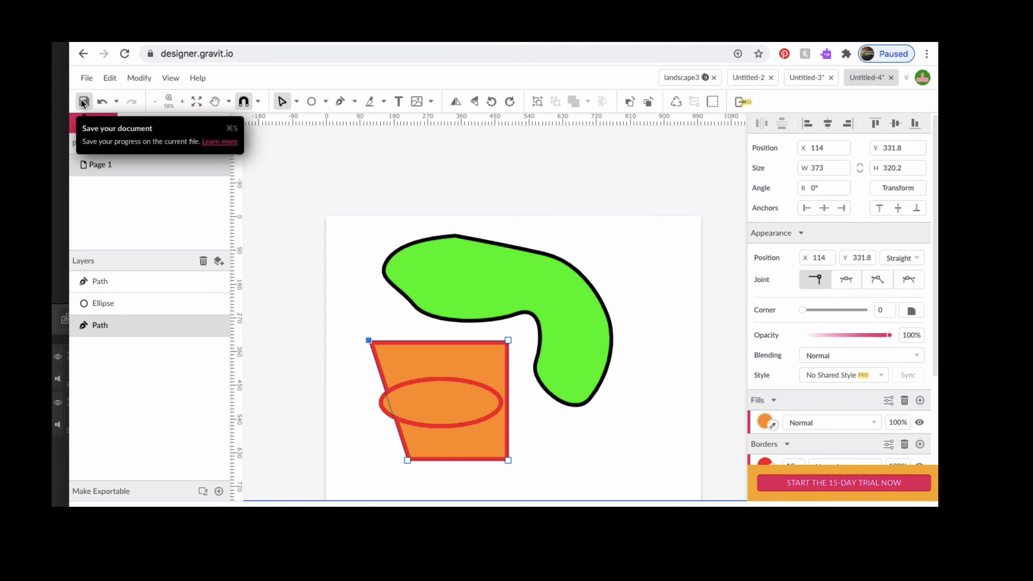
Save the design to My Cloud under the file name "test".
click(88, 80)
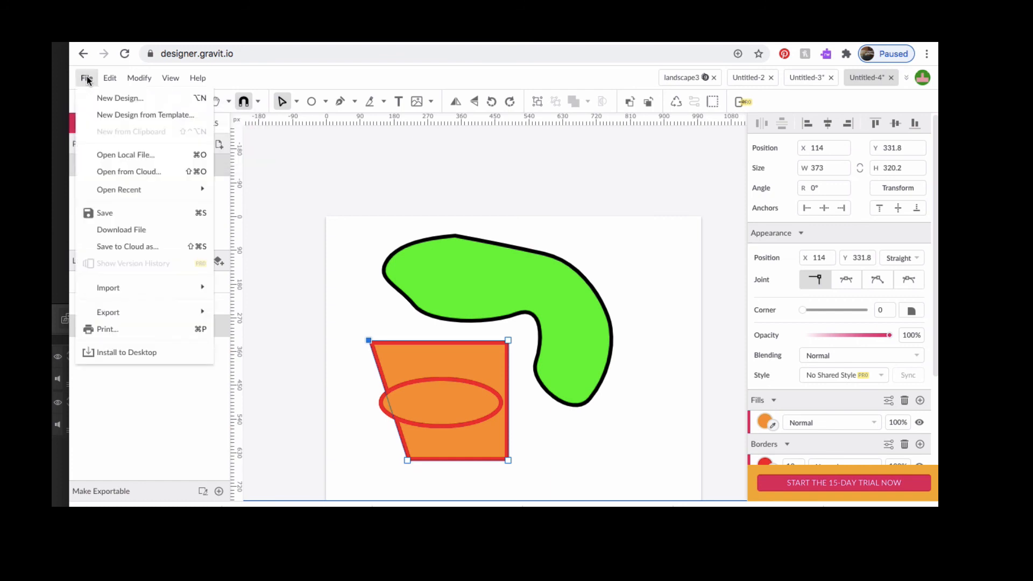
click(106, 213)
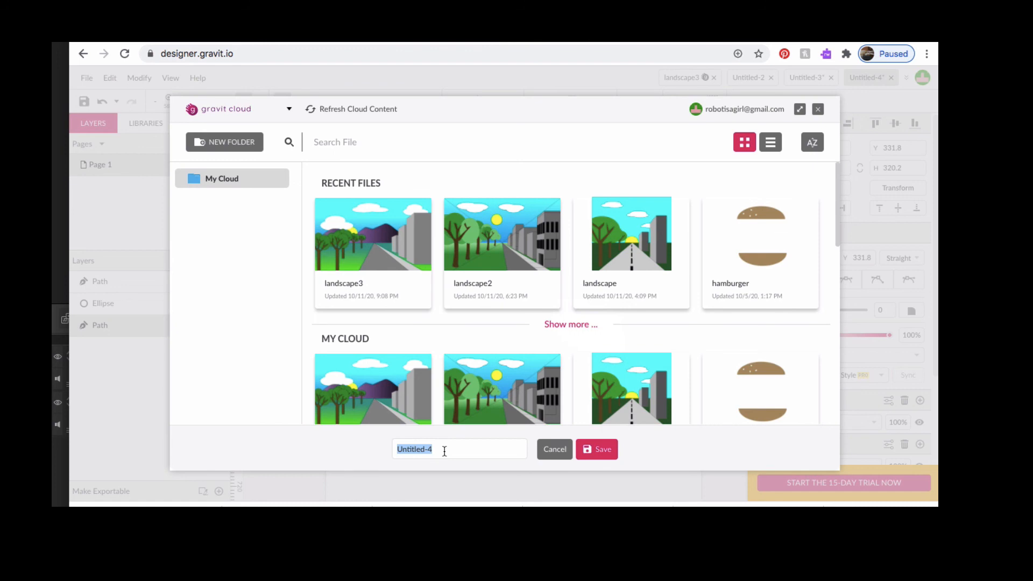
text(test)
click(602, 450)
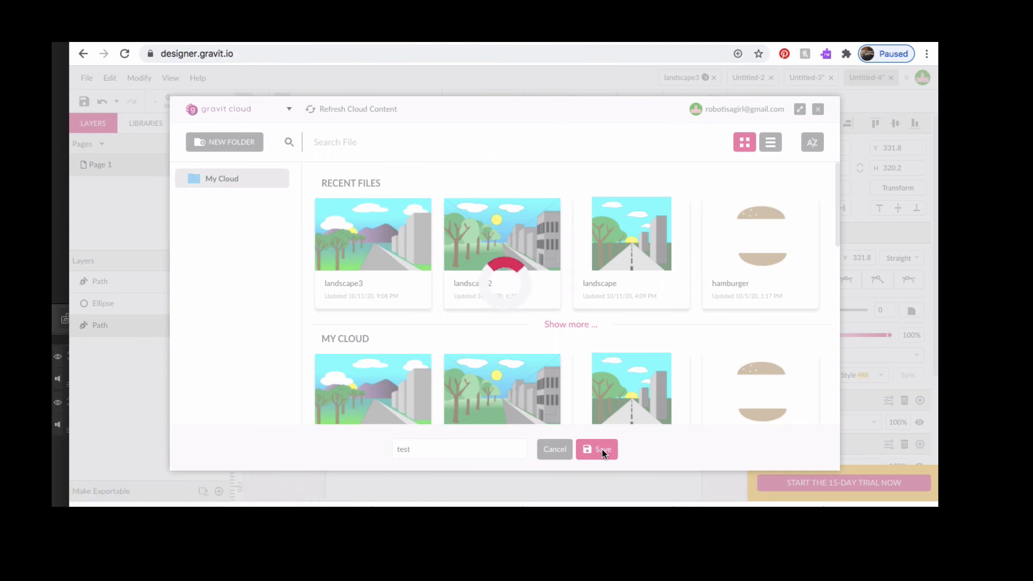